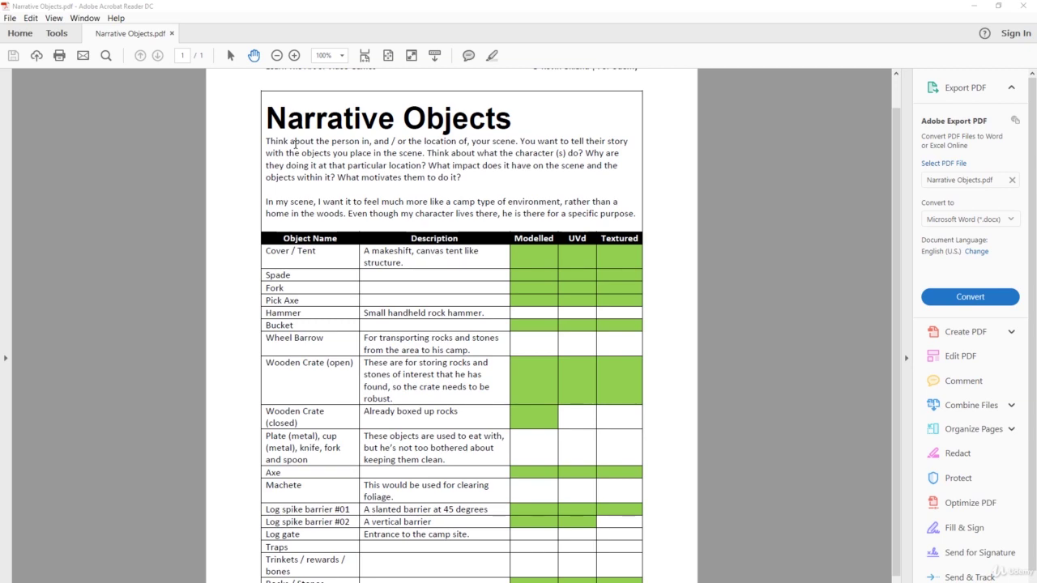
Orbit and zoom the tent for angled top and wider views of the canopy.
scroll(305, 154, down, 3)
scroll(360, 156, up, 4)
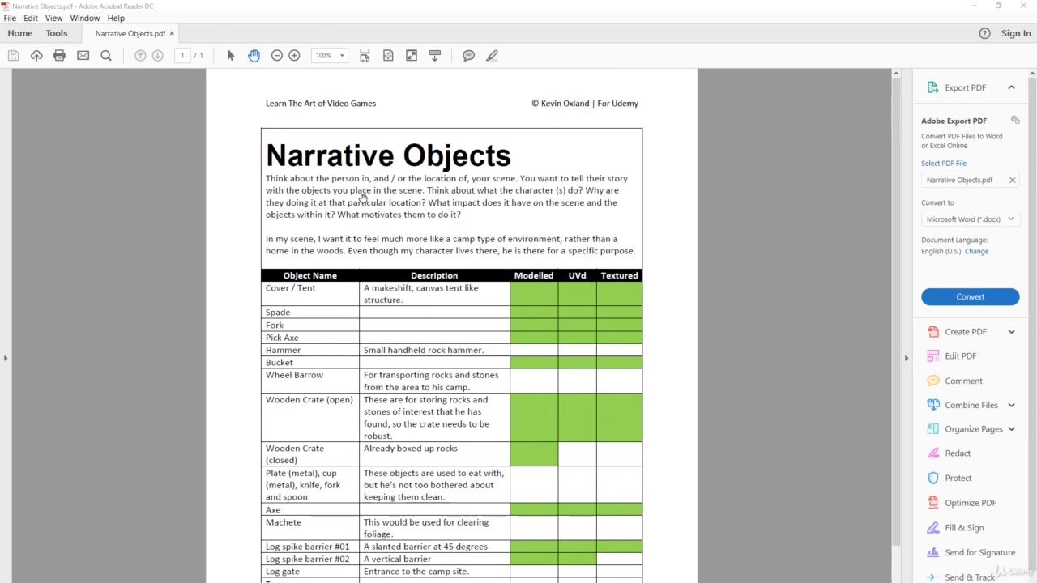
scroll(358, 189, down, 2)
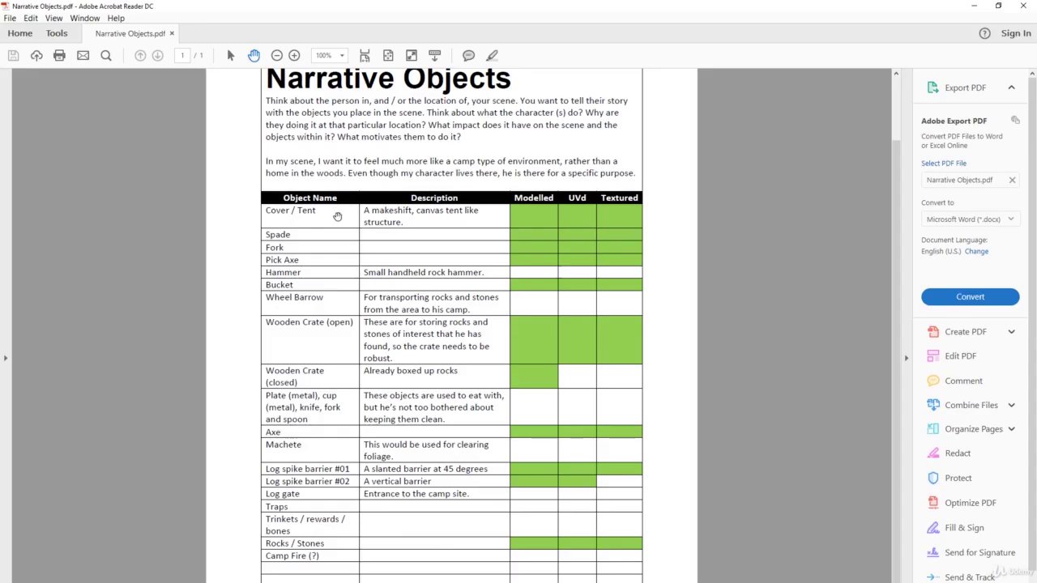
scroll(403, 241, up, 3)
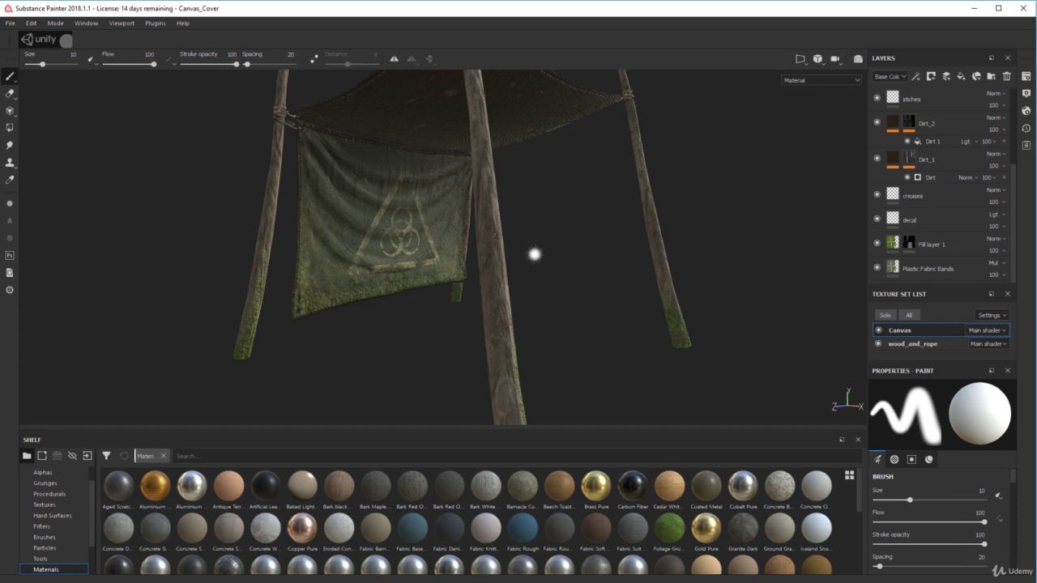
mouse_move(535, 252)
alt+mouse_down()
mouse_move(473, 308)
mouse_move(502, 296)
mouse_move(539, 260)
mouse_move(537, 268)
mouse_move(451, 321)
mouse_move(472, 327)
mouse_move(394, 326)
mouse_move(562, 359)
mouse_move(685, 348)
mouse_move(539, 232)
mouse_move(542, 240)
alt+mouse_up()
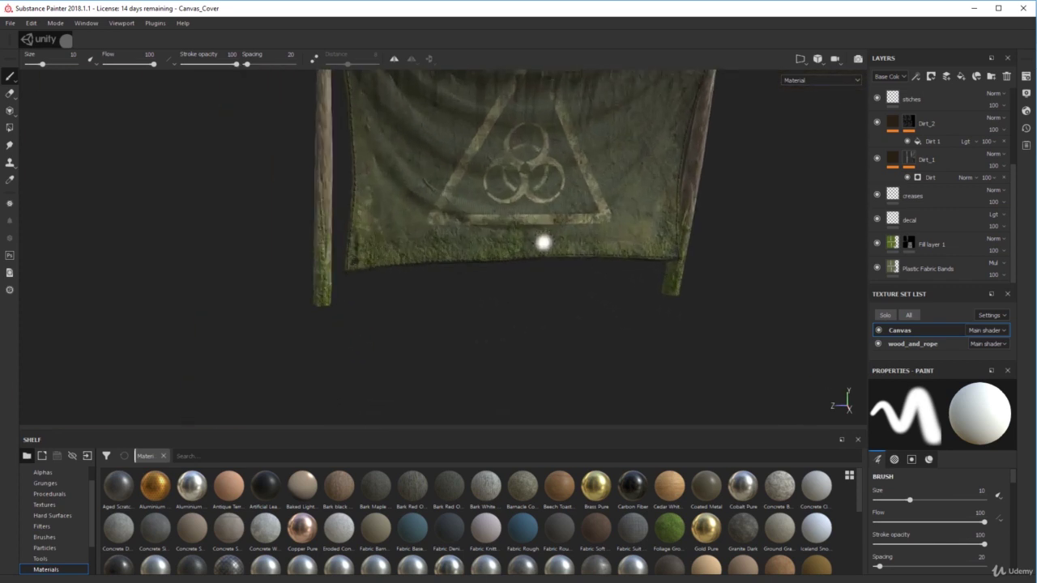
scroll(545, 243, down, 3)
alt+drag(600, 221, 542, 171)
scroll(444, 212, up, 3)
alt+drag(444, 213, 494, 208)
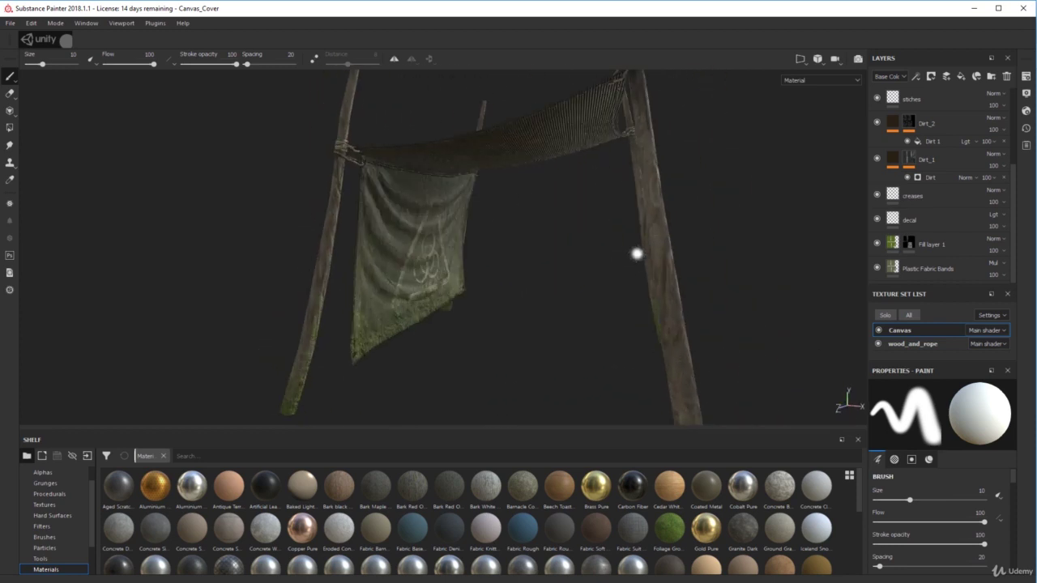
Turn the tent's banner to face the camera, toggling the biohazard decal to compare.
alt+drag(534, 240, 511, 235)
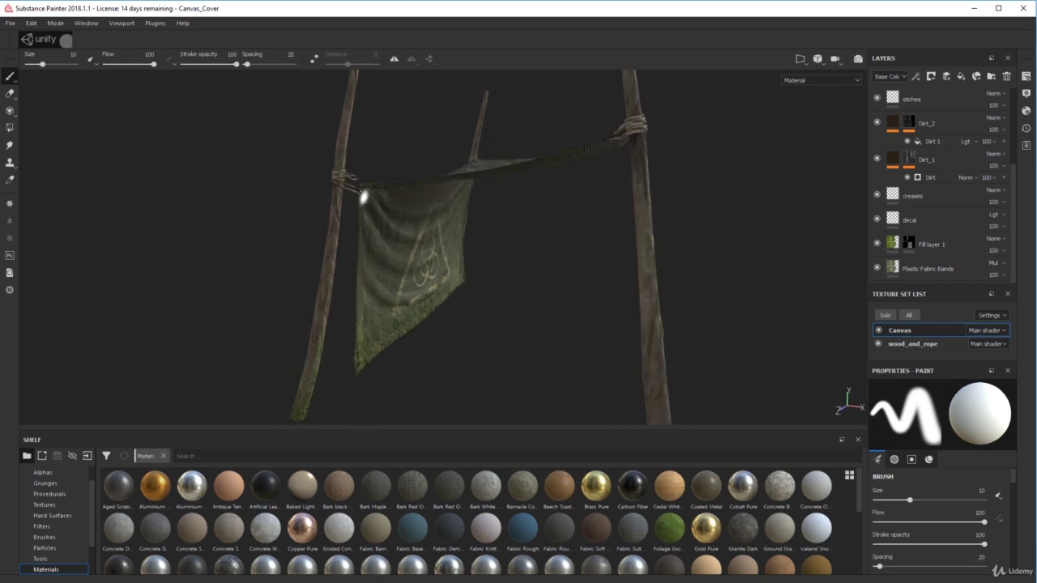
alt+drag(541, 223, 570, 202)
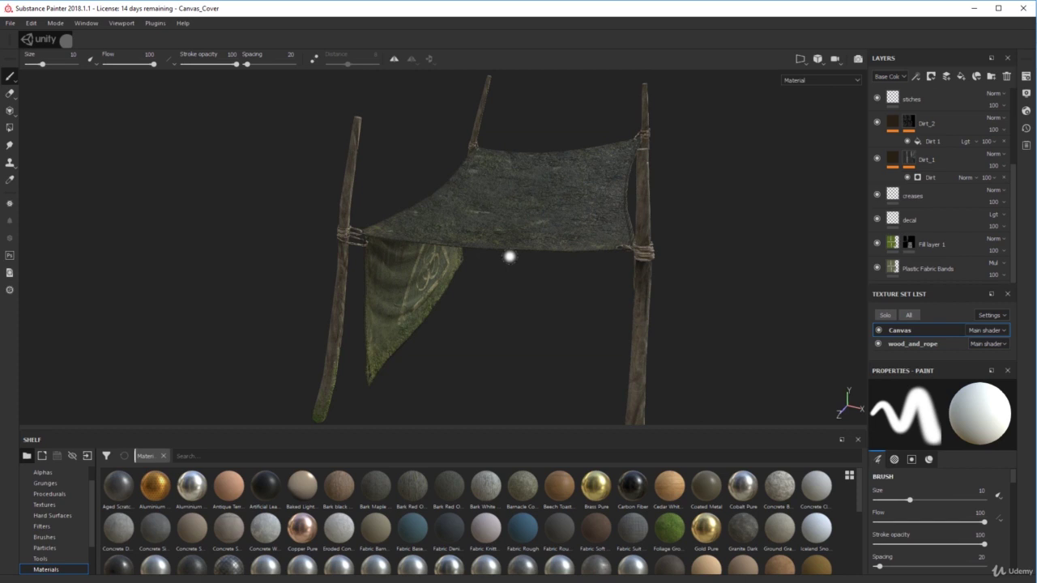
mouse_move(510, 255)
alt+mouse_down()
mouse_move(370, 138)
mouse_move(538, 298)
mouse_move(507, 143)
mouse_move(544, 189)
mouse_move(671, 228)
mouse_move(634, 213)
mouse_move(646, 141)
alt+mouse_up()
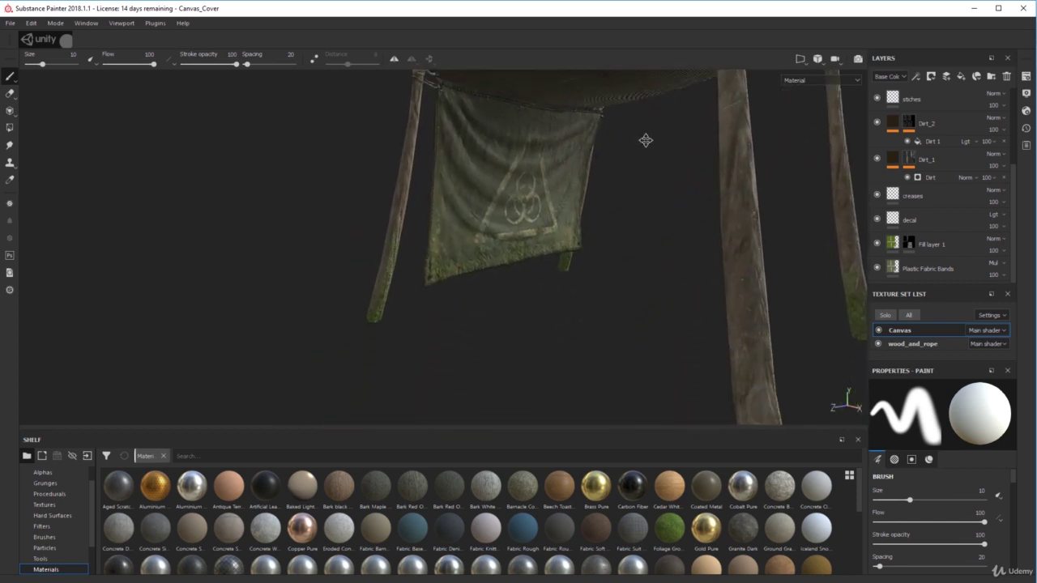
mouse_move(508, 212)
alt+mouse_down()
mouse_move(423, 216)
mouse_move(526, 143)
alt+mouse_up()
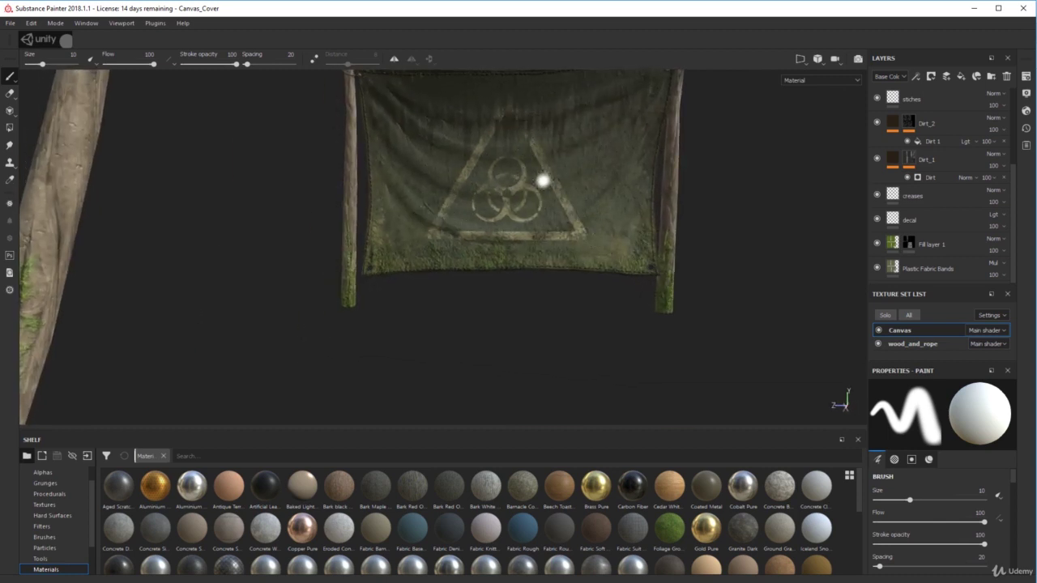
click(876, 219)
click(877, 219)
mouse_move(486, 227)
alt+mouse_down()
mouse_move(421, 229)
mouse_move(478, 226)
alt+mouse_up()
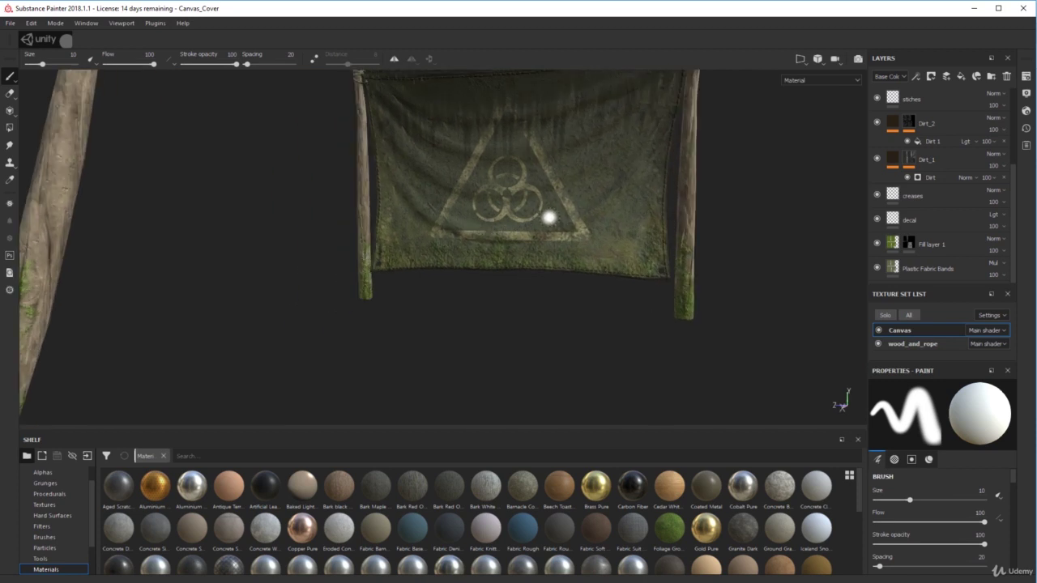
mouse_move(548, 219)
alt+mouse_down()
mouse_move(555, 261)
mouse_move(472, 231)
mouse_move(558, 226)
mouse_move(333, 88)
mouse_move(343, 95)
alt+mouse_up()
scroll(539, 261, up, 5)
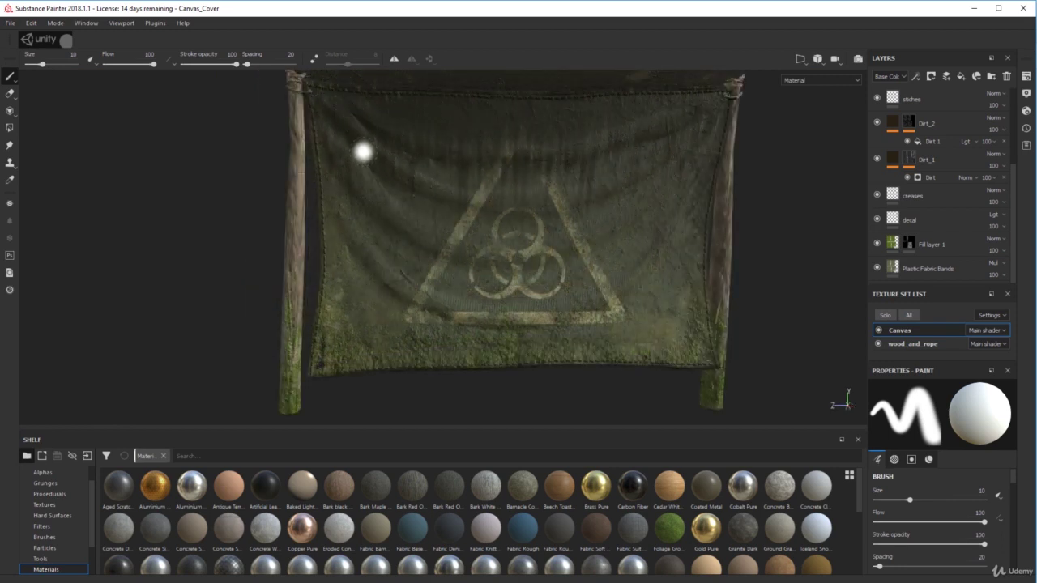
Paint and undo a white test stroke on the banner, then orbit to the poles.
drag(414, 306, 555, 310)
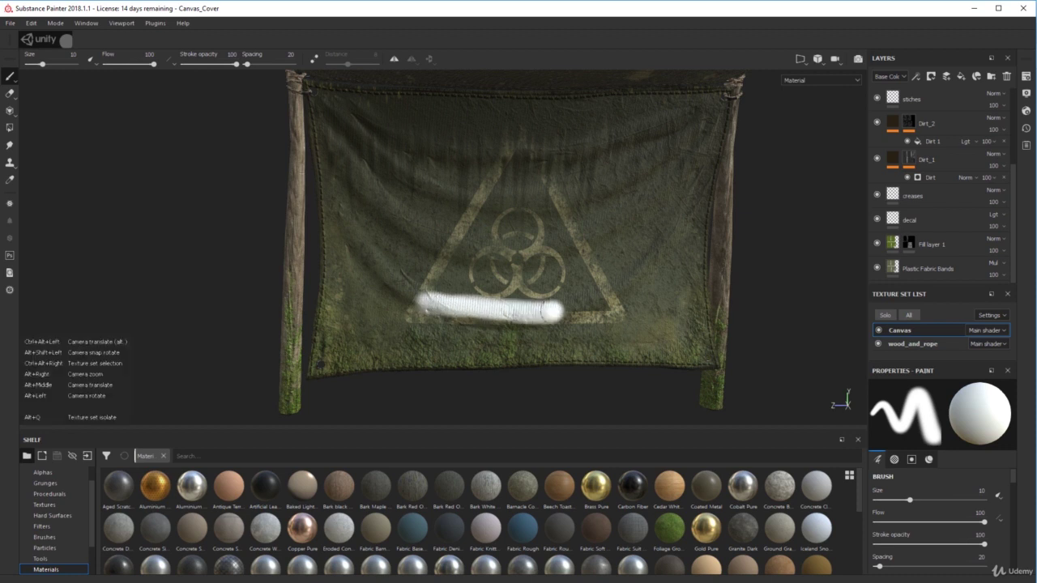
key(ctrl+z)
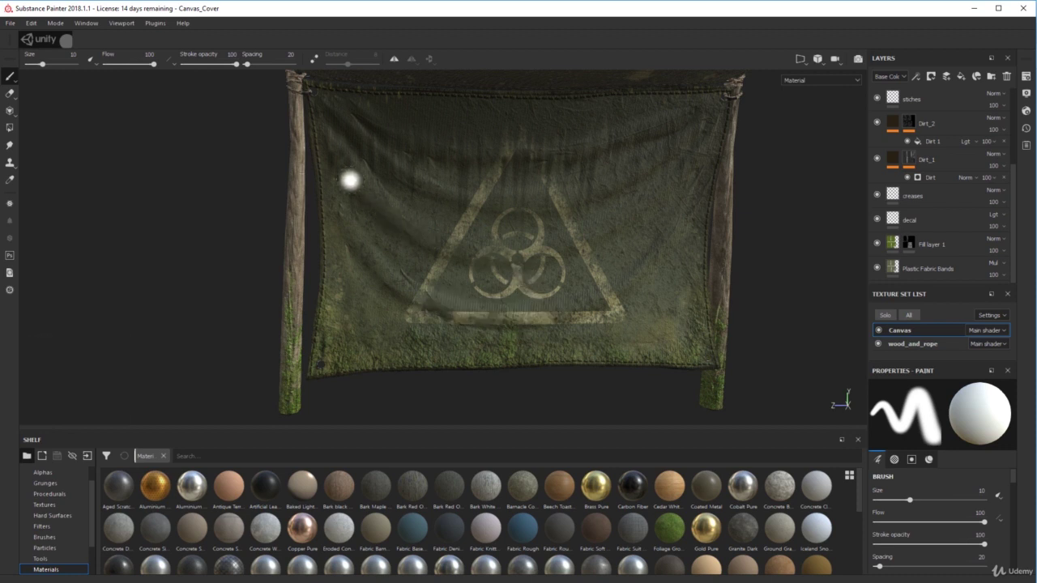
mouse_move(403, 294)
alt+mouse_down()
mouse_move(410, 302)
mouse_move(748, 319)
mouse_move(1001, 294)
mouse_move(49, 275)
mouse_move(424, 233)
mouse_move(567, 194)
mouse_move(641, 155)
alt+mouse_up()
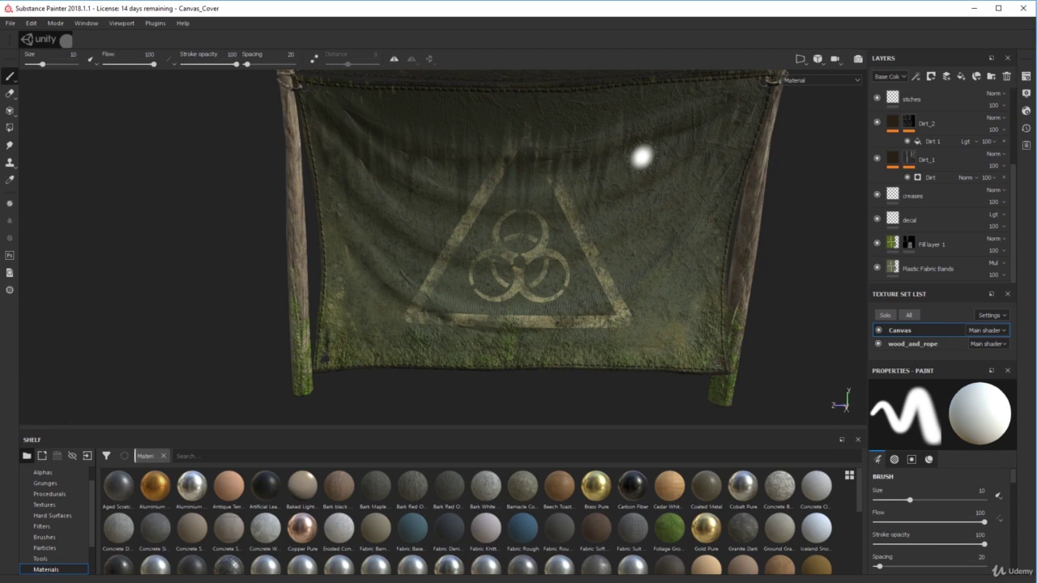
scroll(544, 293, down, 2)
alt+drag(545, 293, 465, 200)
alt+drag(616, 240, 645, 259)
alt+middle_drag(616, 252, 596, 219)
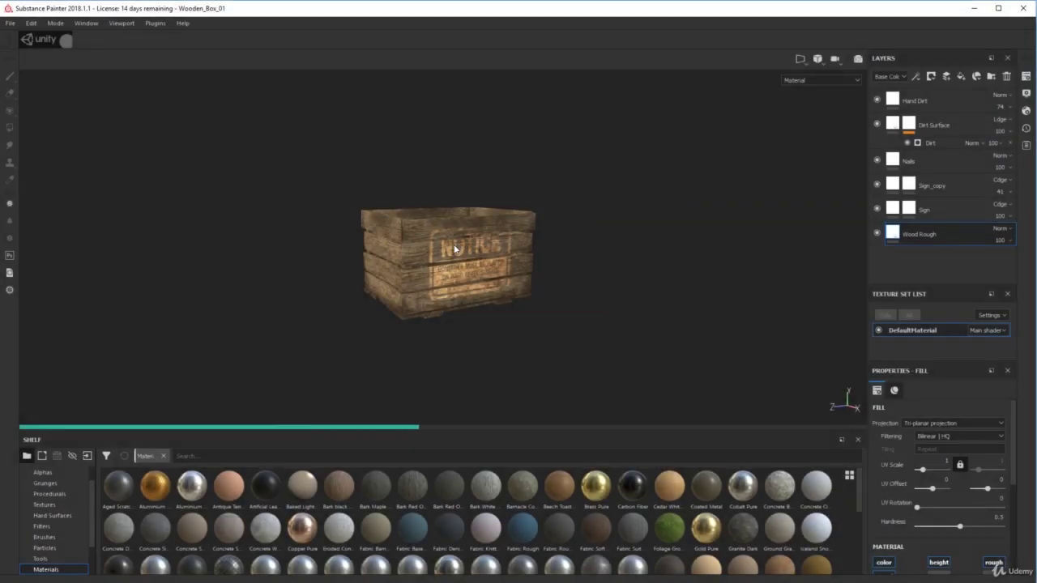
Orbit the wooden crate to show its NOTICE sign and open interior.
alt+drag(459, 247, 529, 303)
alt+drag(524, 259, 586, 271)
alt+drag(486, 216, 455, 193)
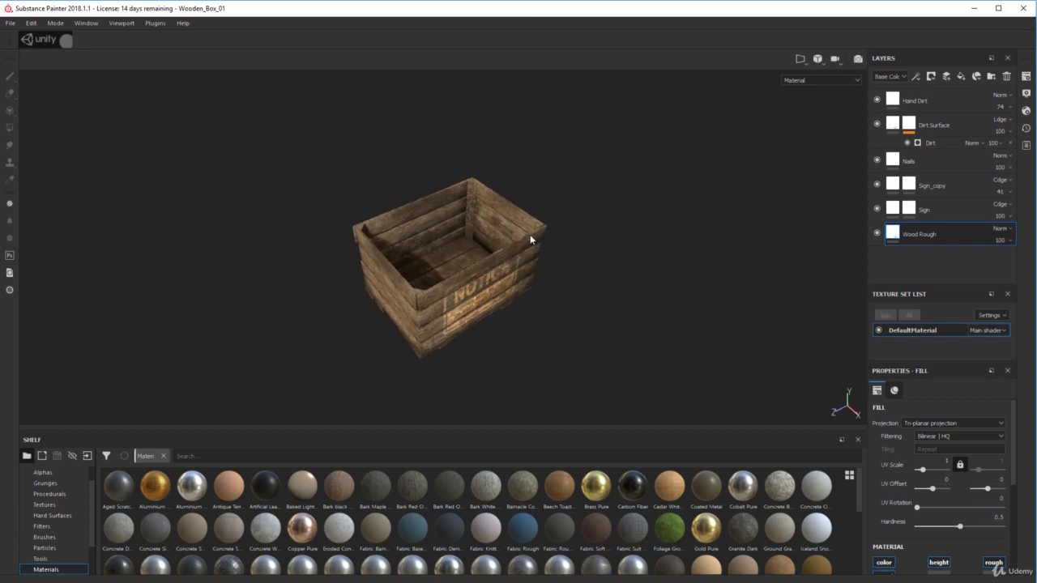
click(462, 221)
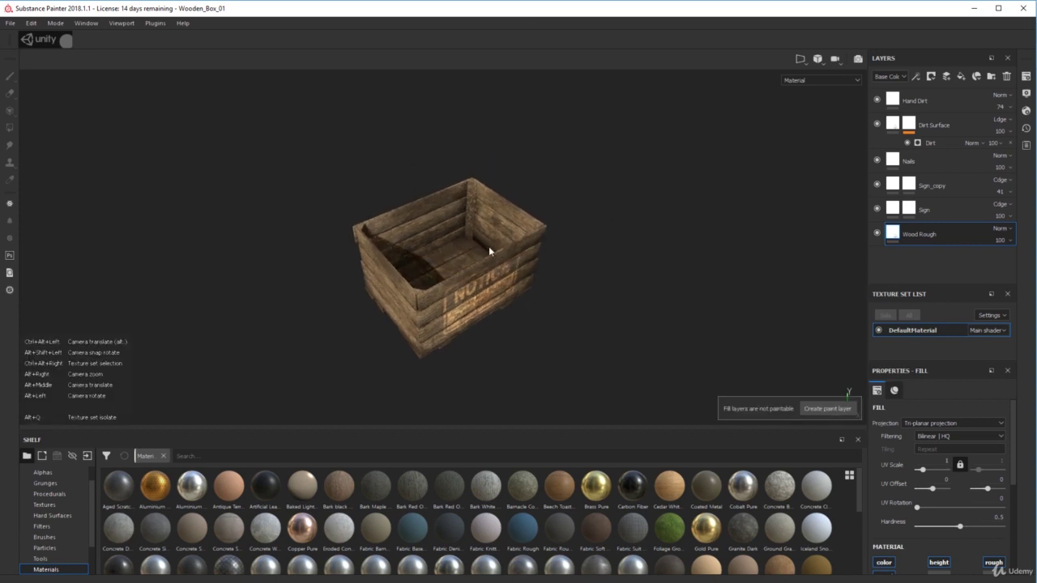
mouse_move(488, 246)
alt+mouse_down()
mouse_move(430, 231)
mouse_move(451, 232)
mouse_move(455, 244)
mouse_move(492, 219)
alt+mouse_up()
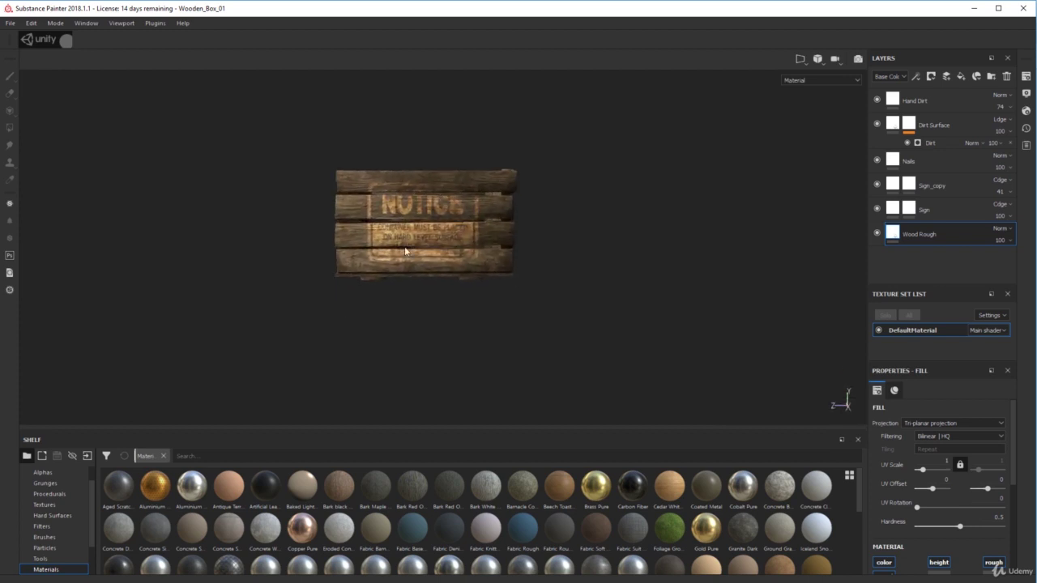
alt+drag(521, 265, 672, 272)
View the crate front-on, from above and from the side, then bring up the File menu.
scroll(537, 246, up, 2)
alt+drag(537, 247, 473, 229)
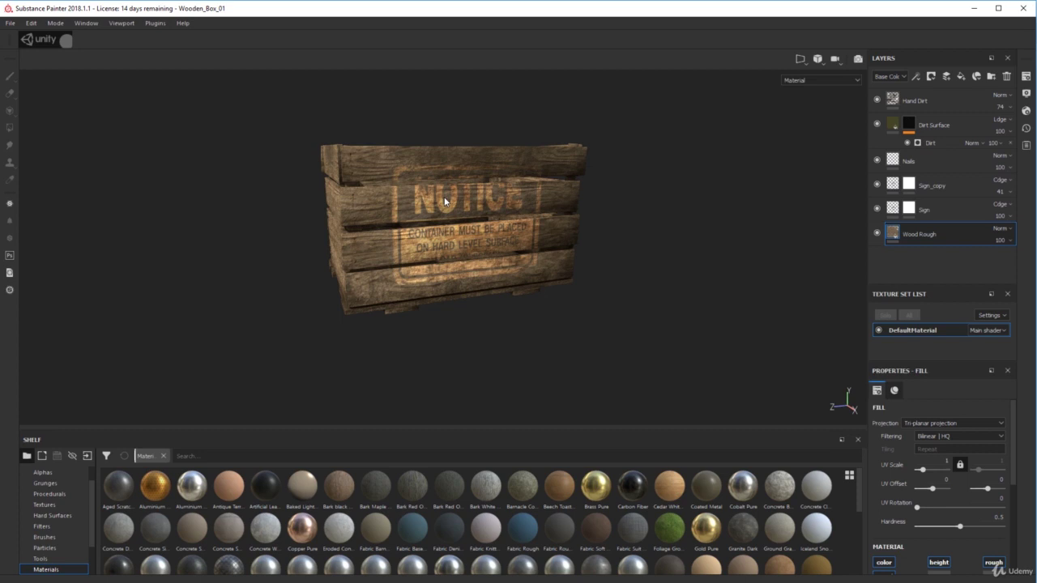
alt+drag(430, 241, 503, 273)
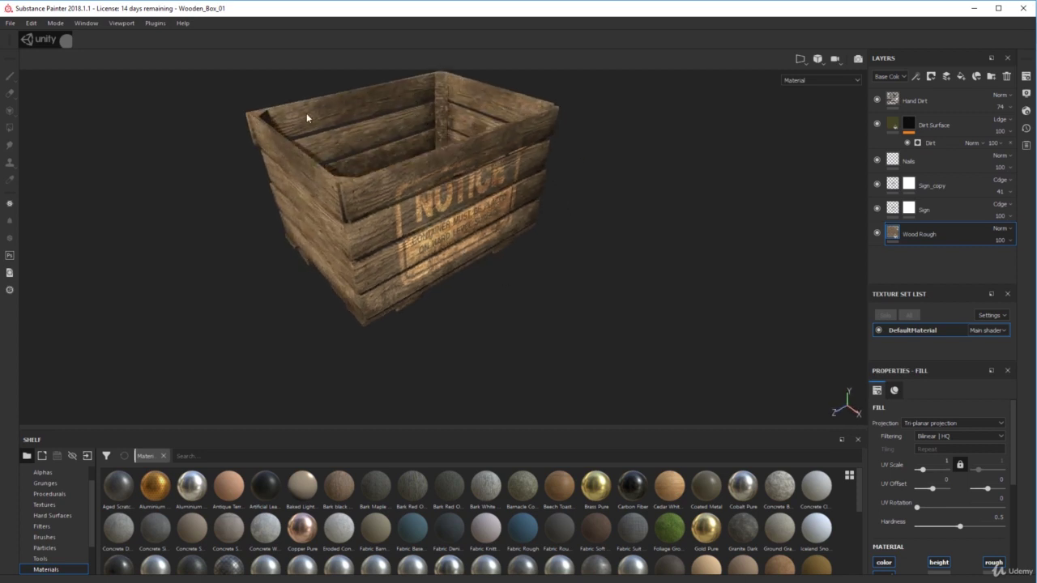
alt+drag(331, 225, 511, 235)
alt+drag(410, 231, 296, 151)
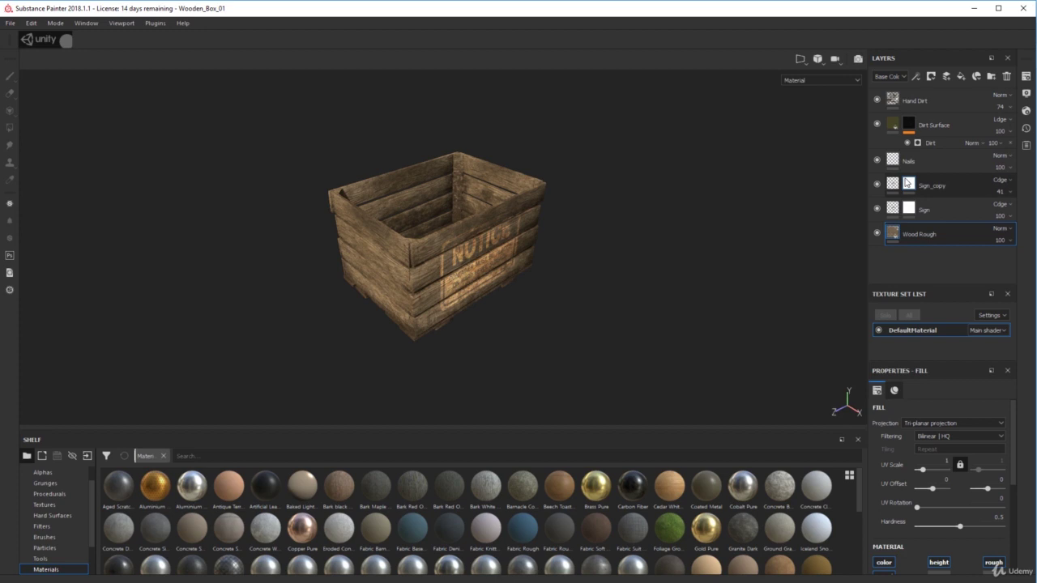
alt+drag(467, 217, 156, 146)
click(11, 24)
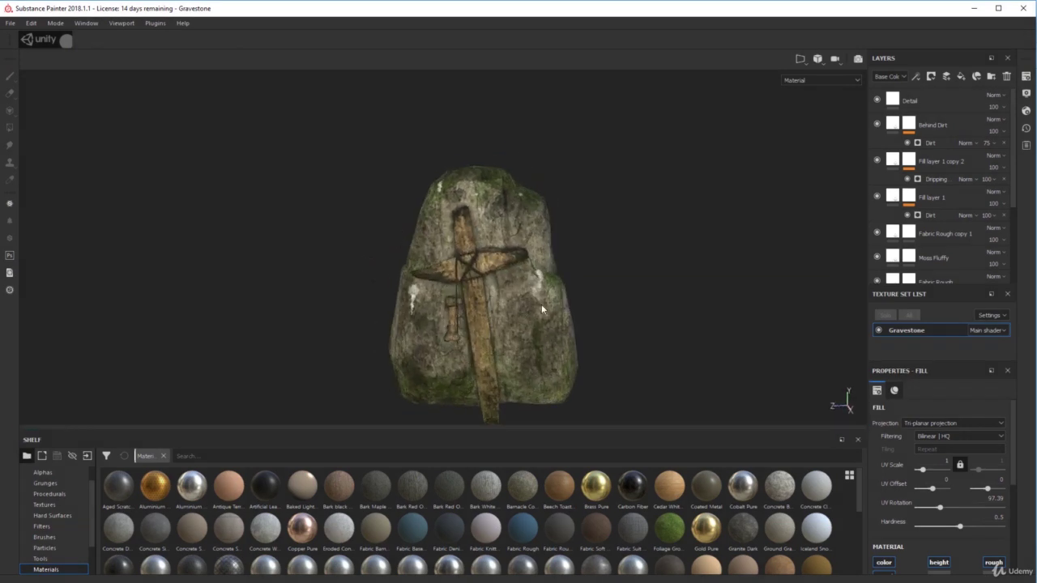
scroll(542, 308, down, 3)
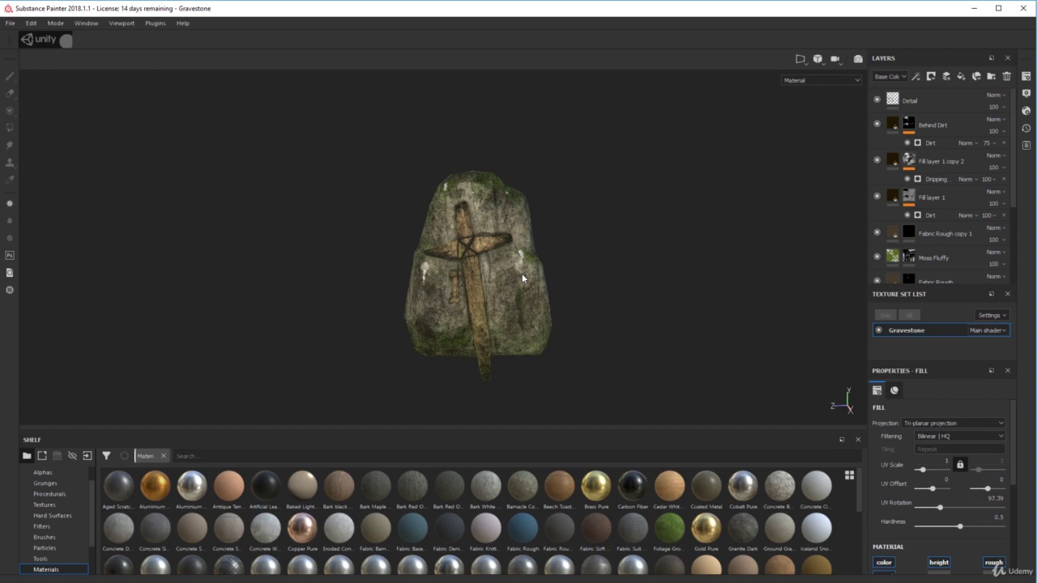
alt+drag(497, 276, 334, 279)
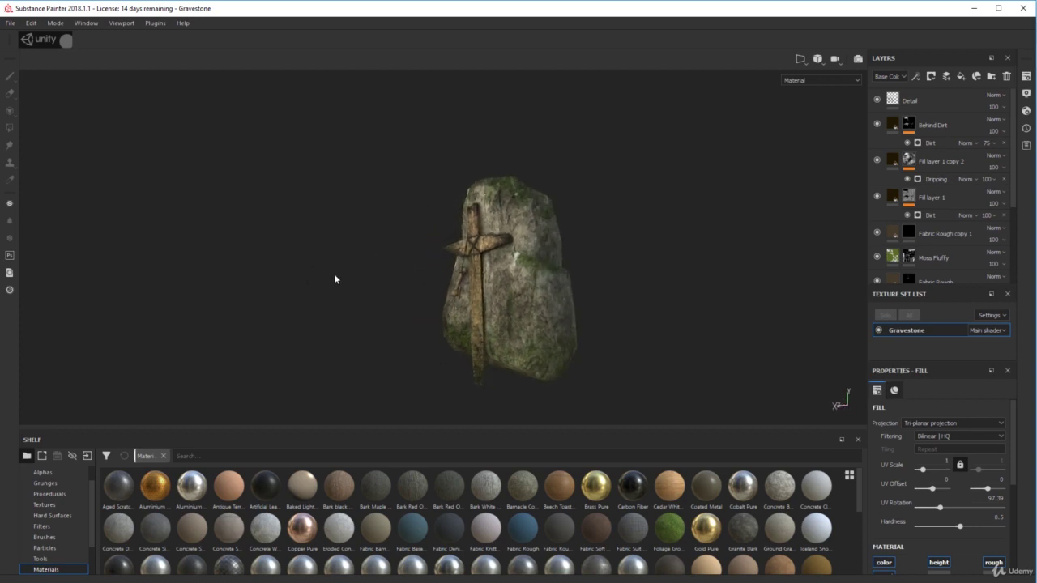
alt+drag(425, 240, 585, 324)
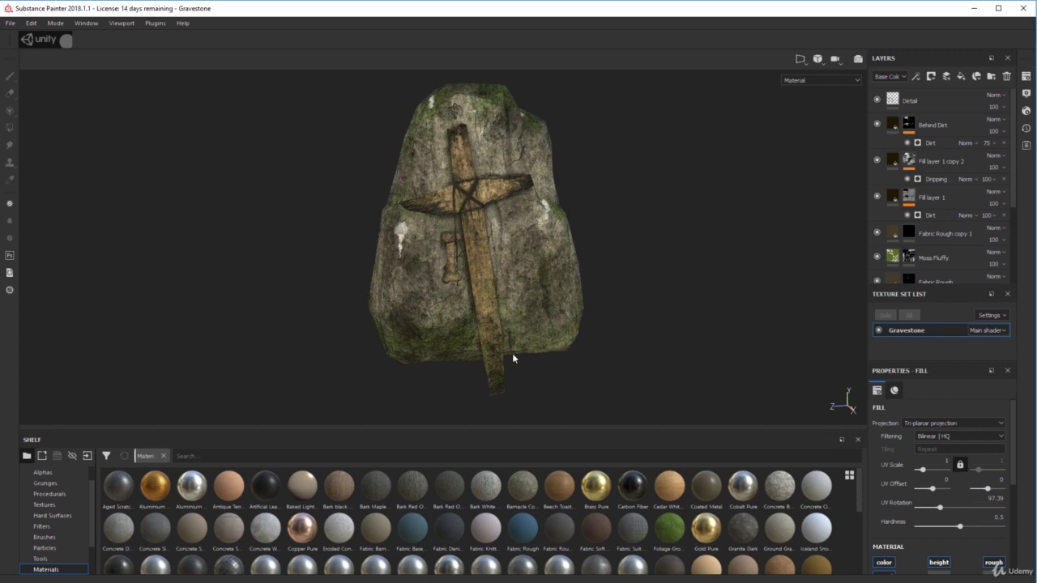
alt+drag(514, 358, 393, 217)
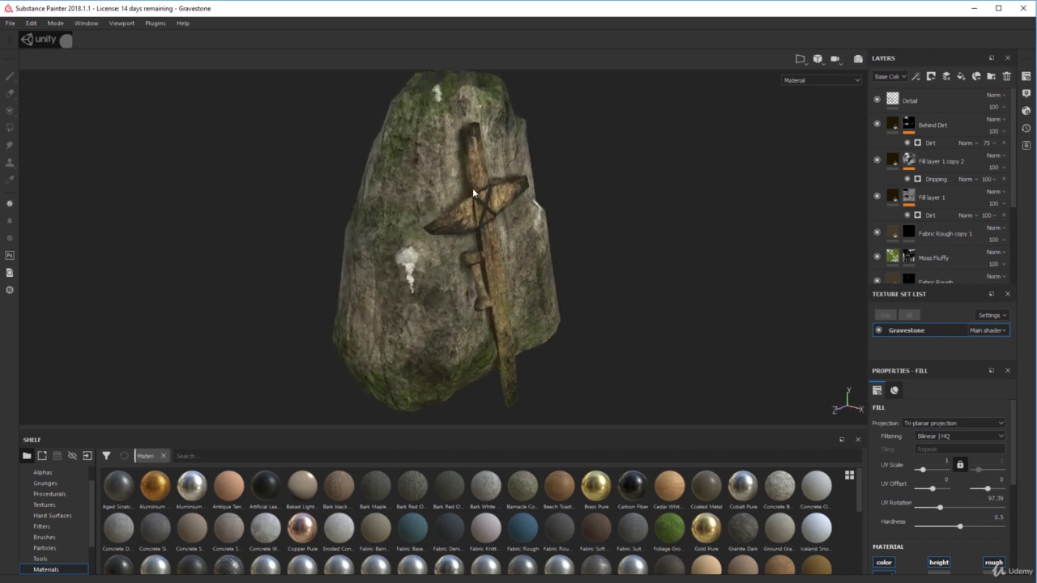
alt+drag(524, 210, 501, 286)
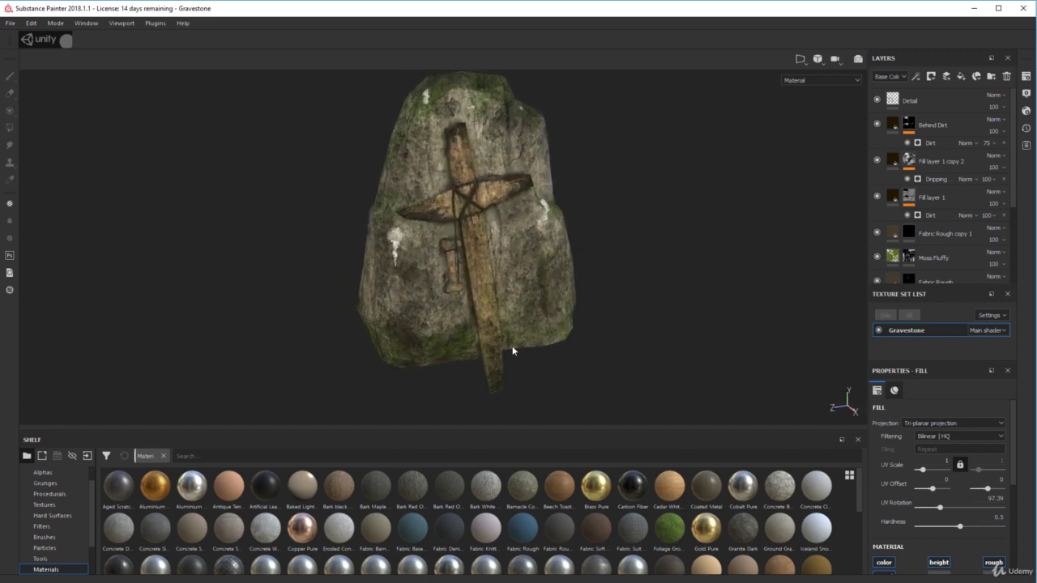
scroll(472, 306, up, 3)
alt+drag(448, 234, 440, 274)
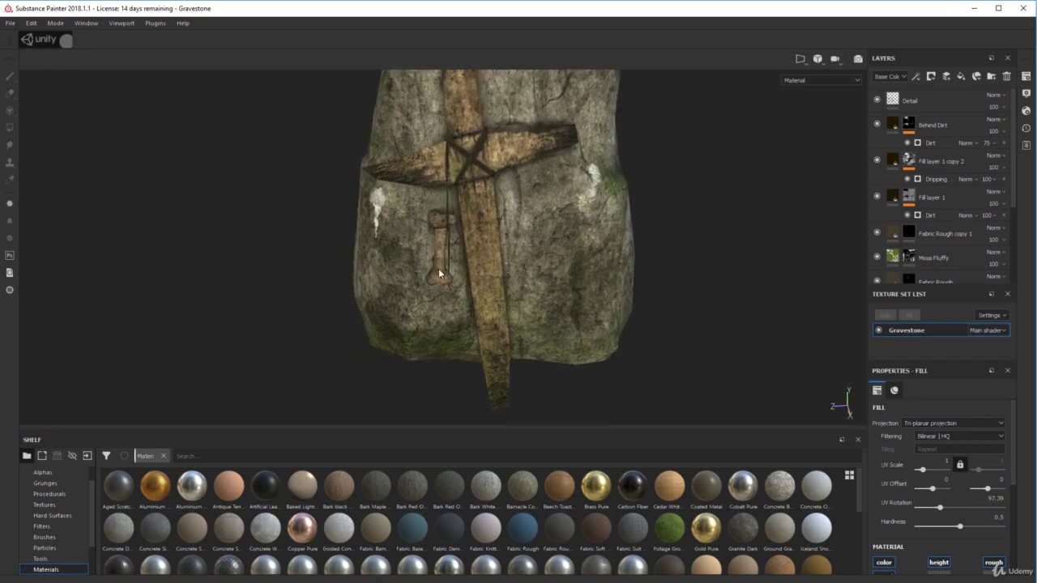
scroll(439, 274, up, 2)
alt+drag(480, 236, 213, 285)
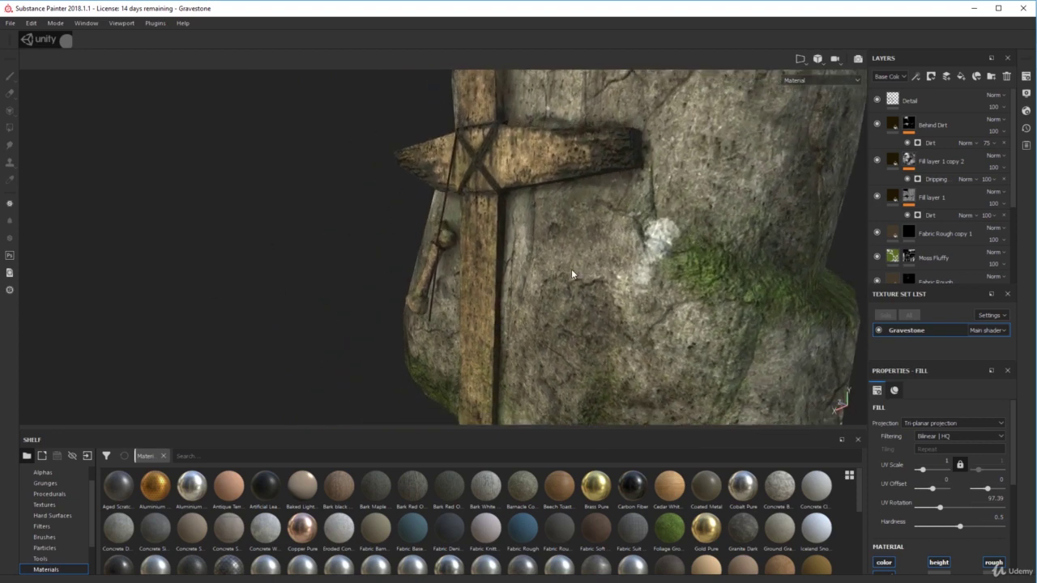
scroll(571, 269, down, 5)
alt+drag(580, 269, 527, 315)
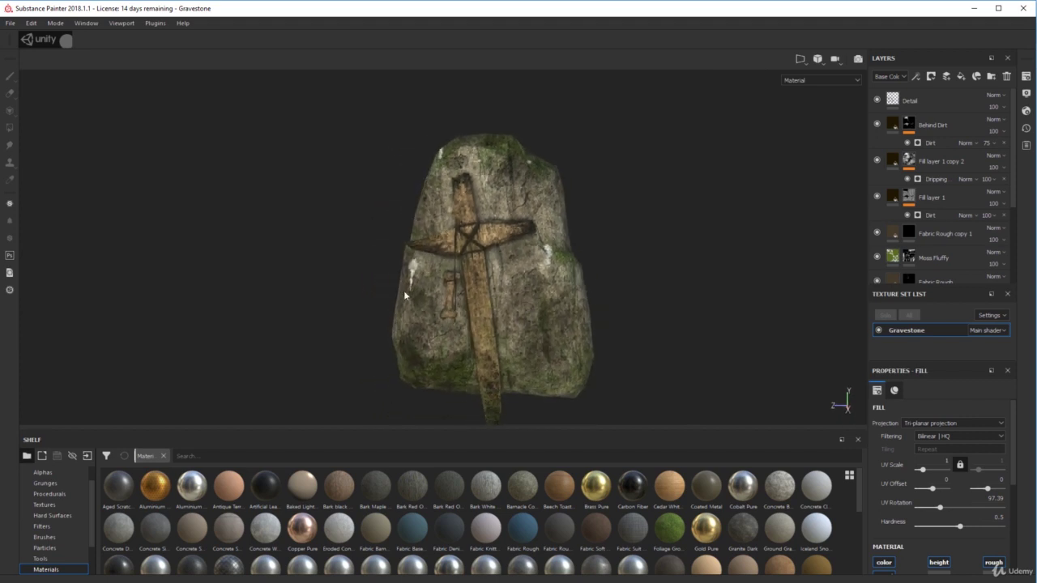
scroll(928, 226, down, 4)
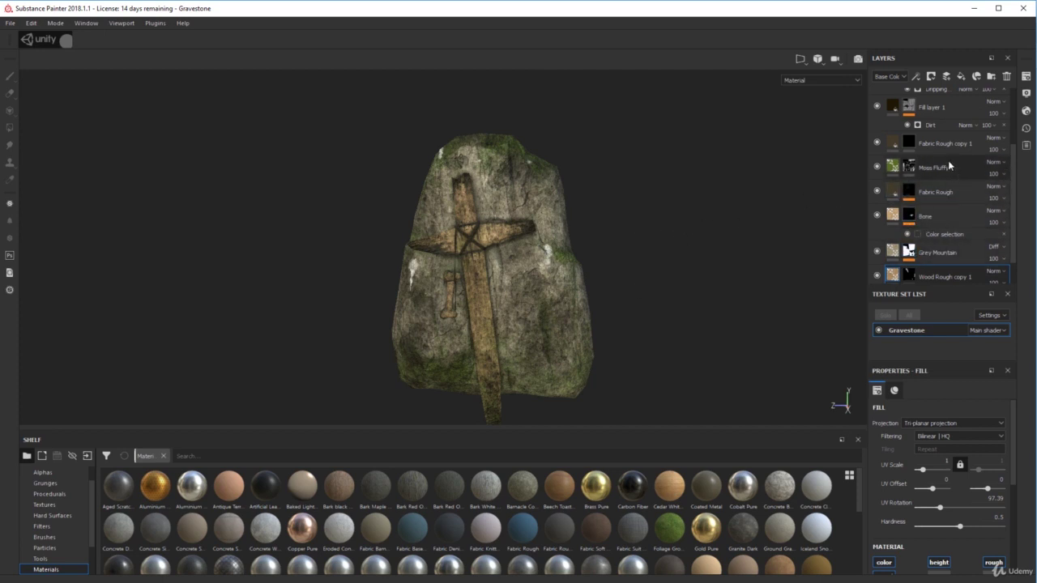
scroll(948, 160, down, 1)
alt+drag(584, 224, 573, 148)
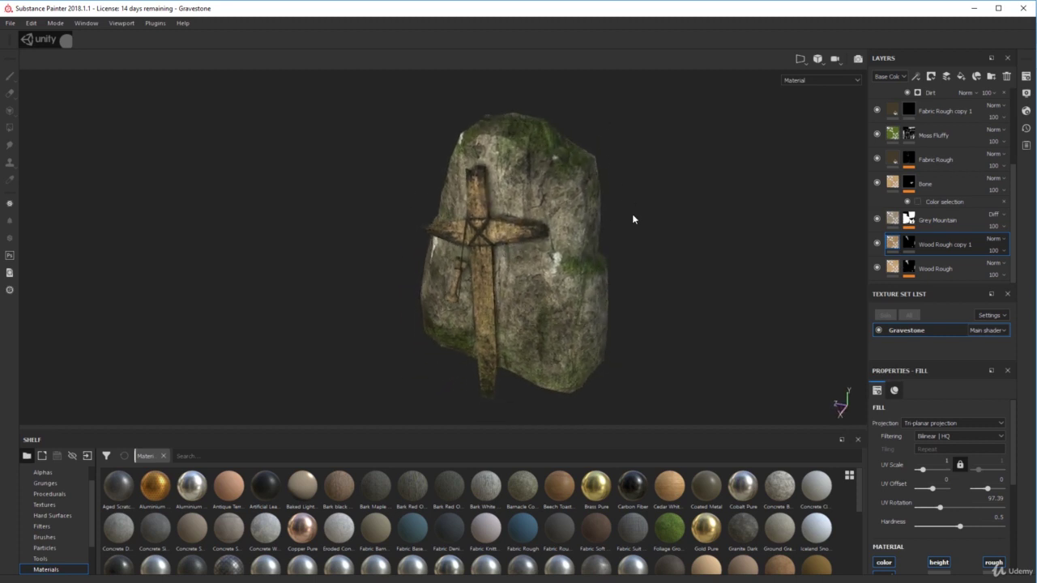
alt+drag(515, 268, 529, 248)
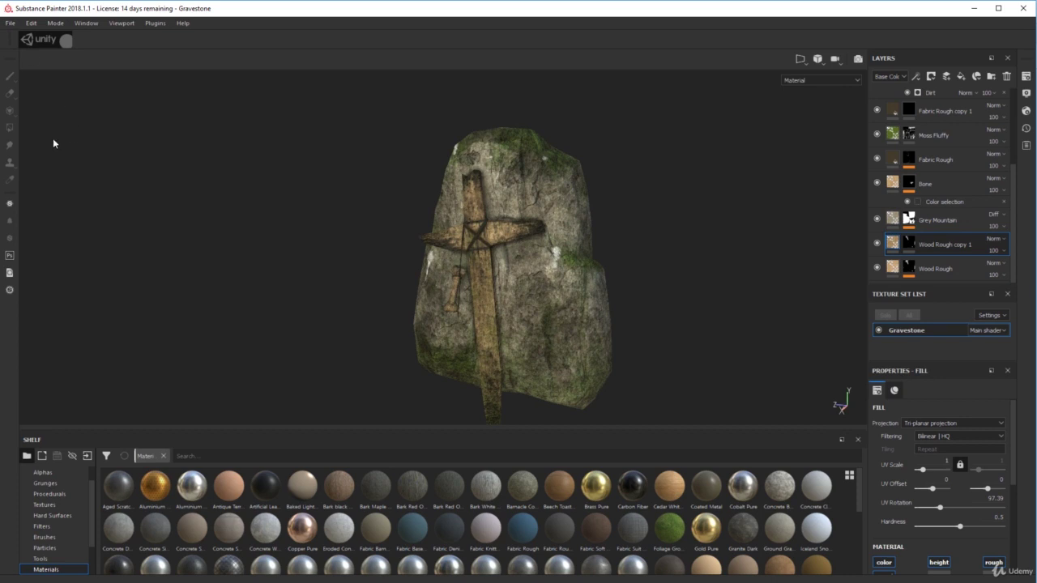
Load the Spikey_Barrier_Angled_01 project and orbit it to low side and front views.
click(10, 23)
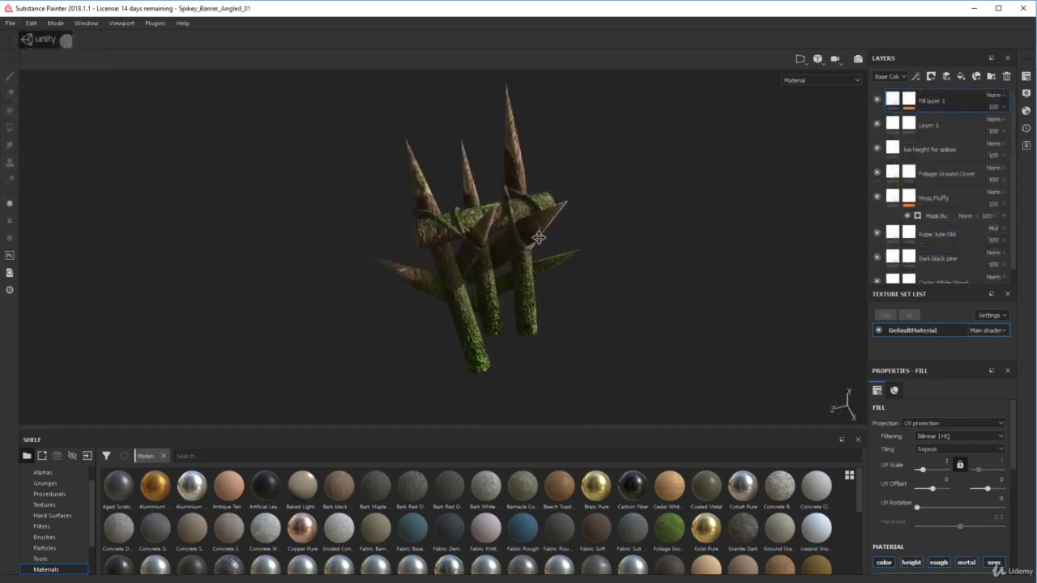
alt+drag(539, 237, 624, 235)
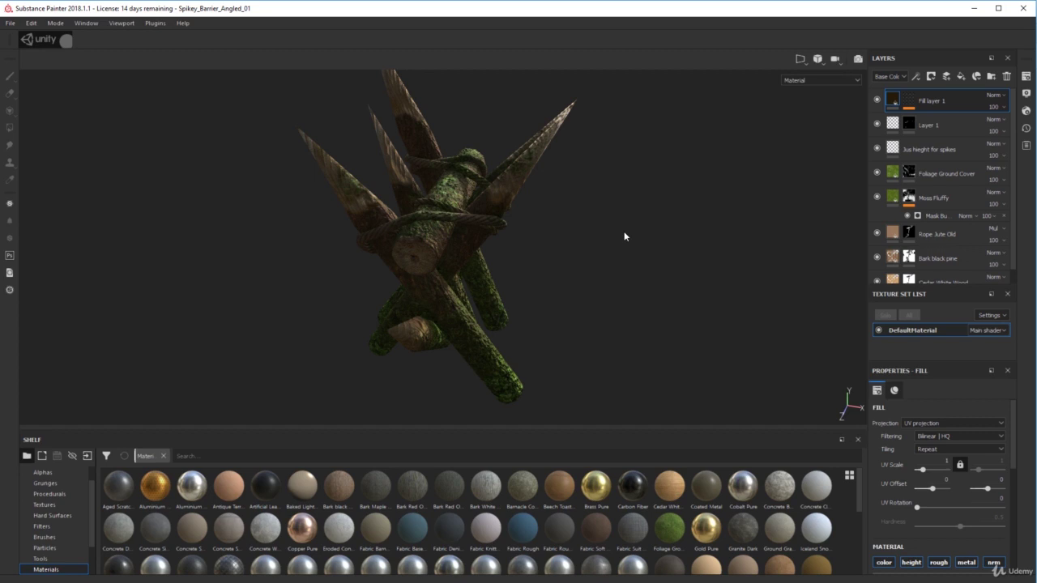
alt+drag(537, 180, 495, 153)
alt+drag(495, 202, 619, 155)
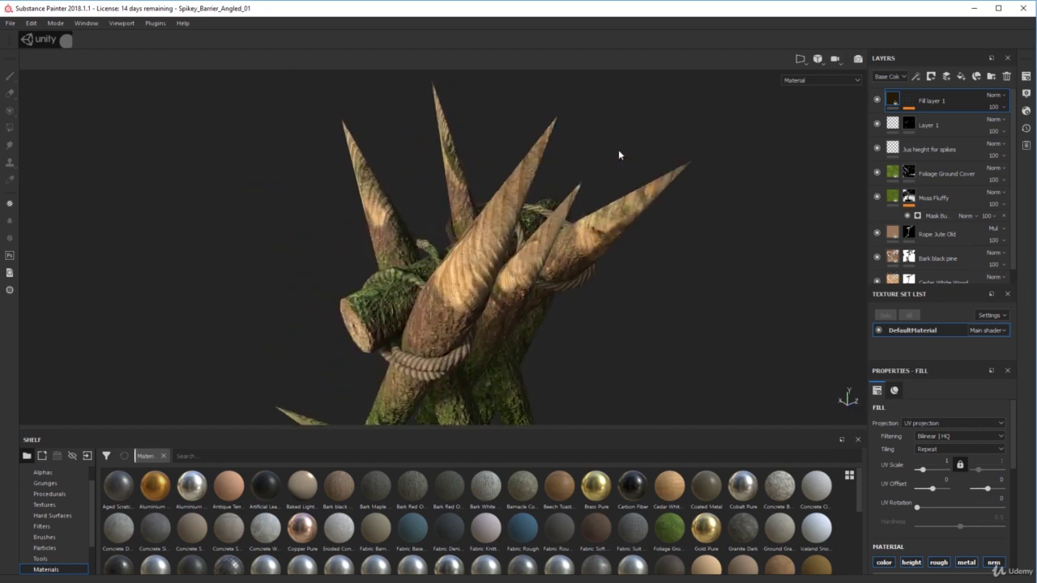
scroll(569, 306, down, 5)
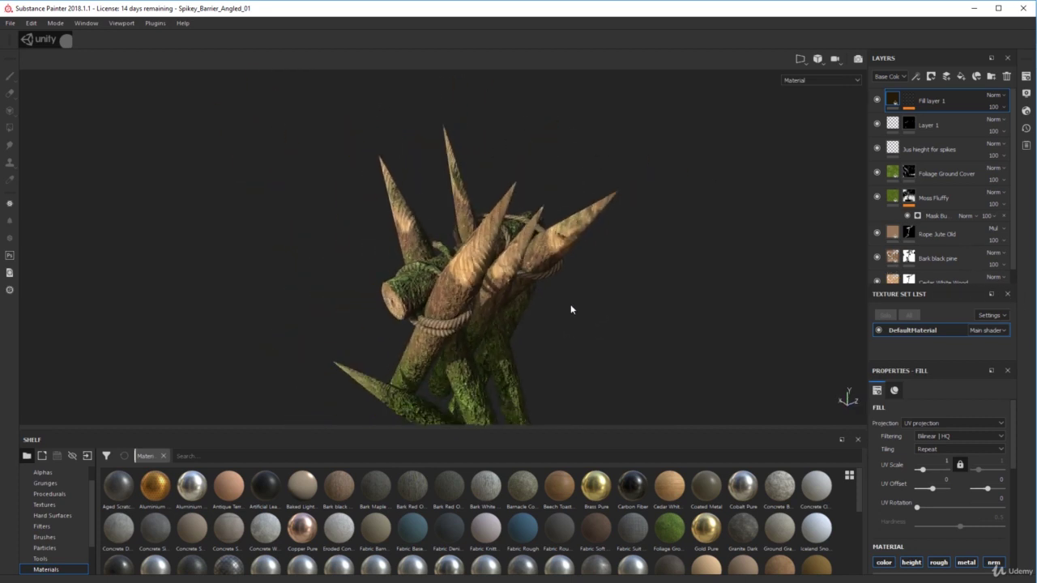
Orbit and zoom around the barrier, bringing the rope-tied log end to the front.
alt+drag(421, 306, 577, 273)
alt+drag(518, 261, 456, 226)
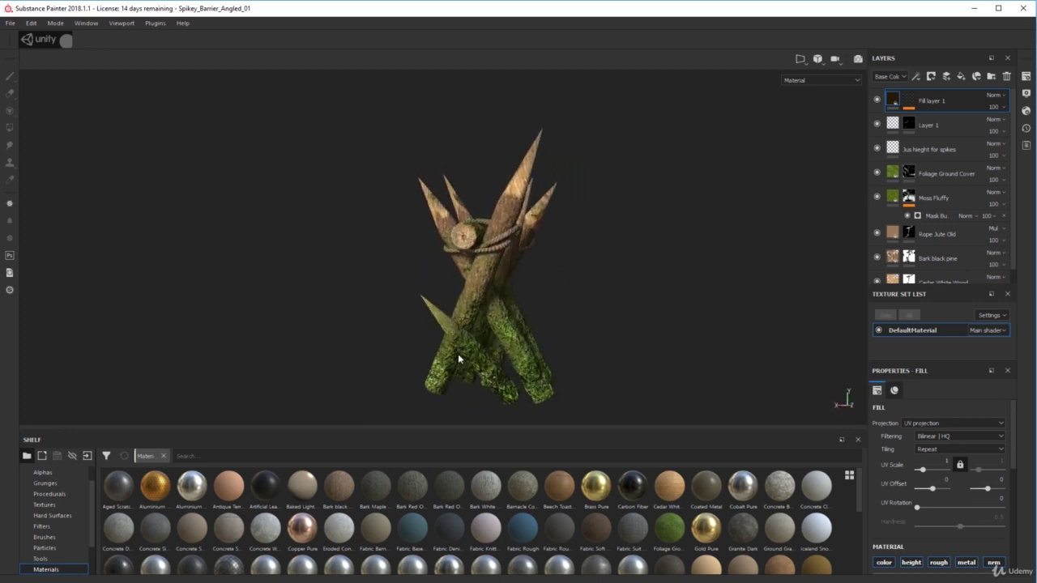
alt+drag(462, 343, 437, 257)
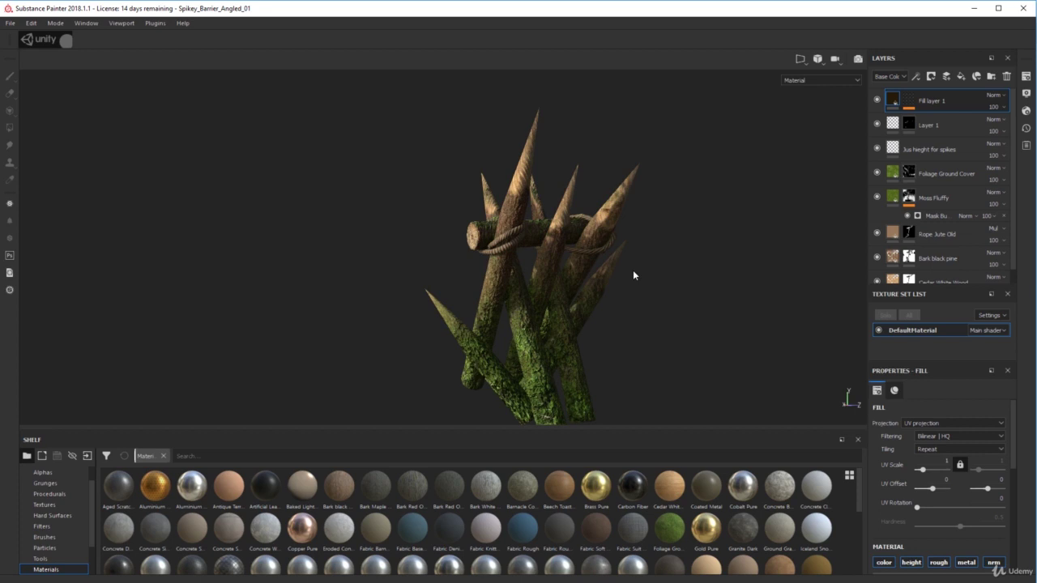
alt+drag(633, 275, 463, 258)
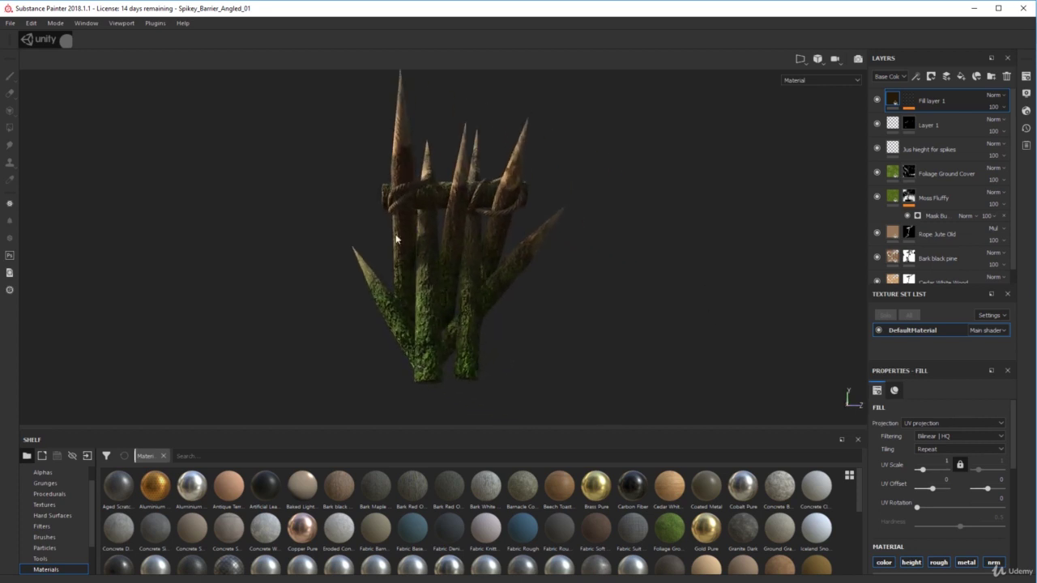
alt+drag(396, 239, 574, 216)
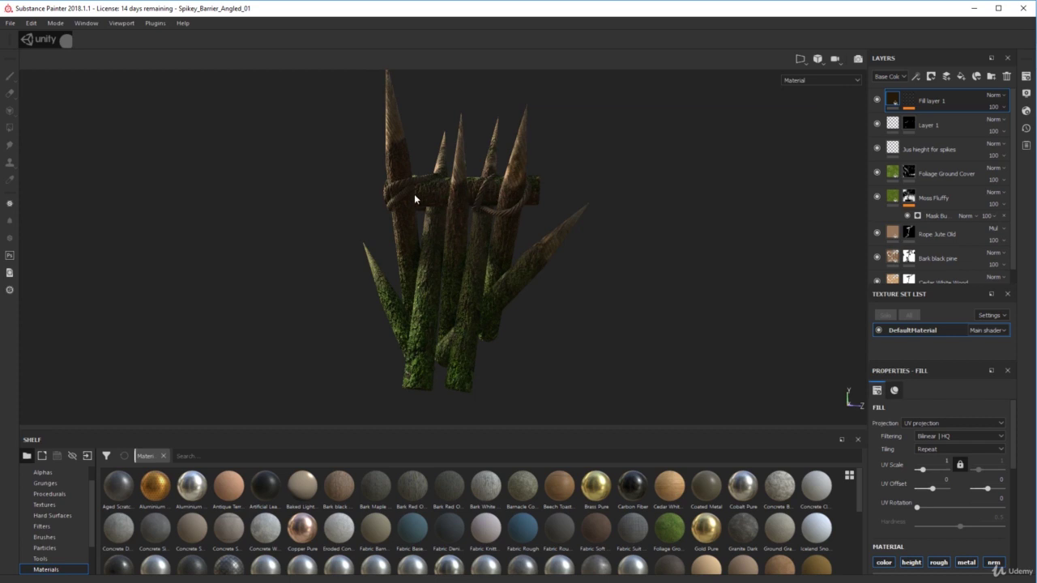
alt+drag(364, 201, 330, 217)
scroll(487, 224, up, 3)
scroll(410, 197, down, 3)
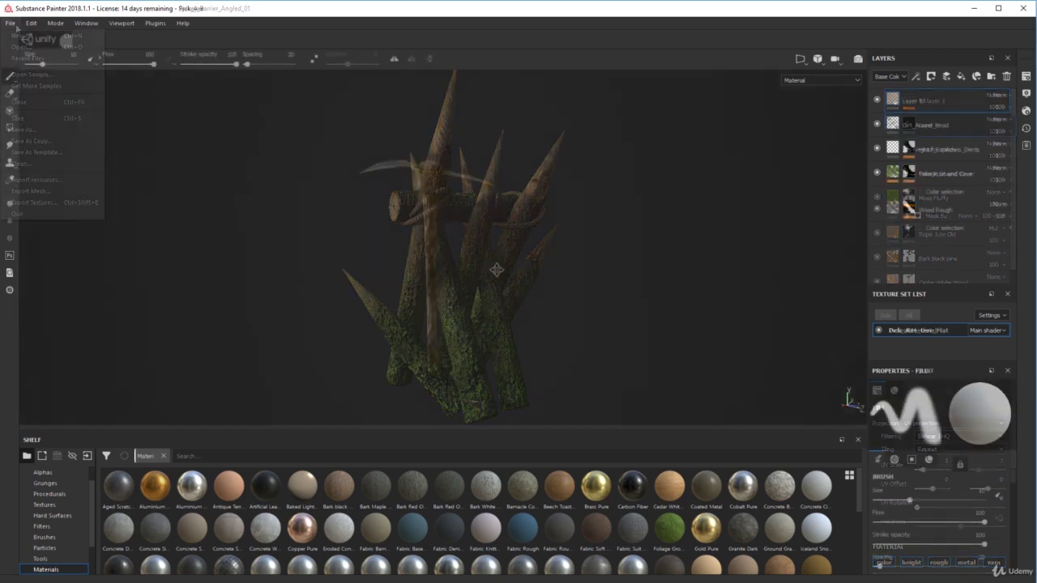
Orbit and pan the Pick_Axe through edge-on, side, low and upright front views, then open File.
alt+drag(534, 212, 388, 213)
alt+drag(510, 248, 289, 248)
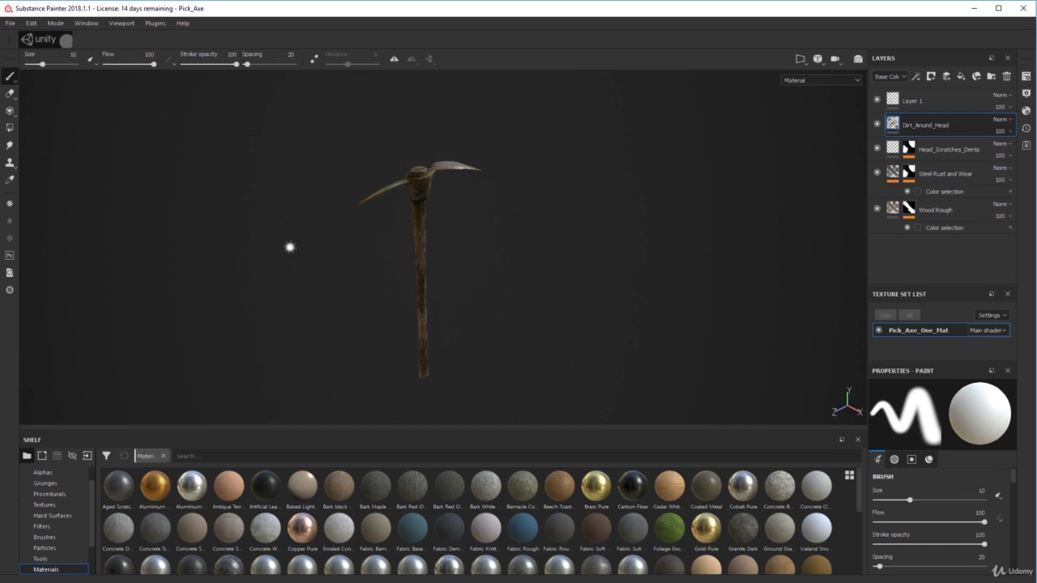
alt+drag(448, 231, 478, 233)
alt+middle_drag(478, 233, 566, 233)
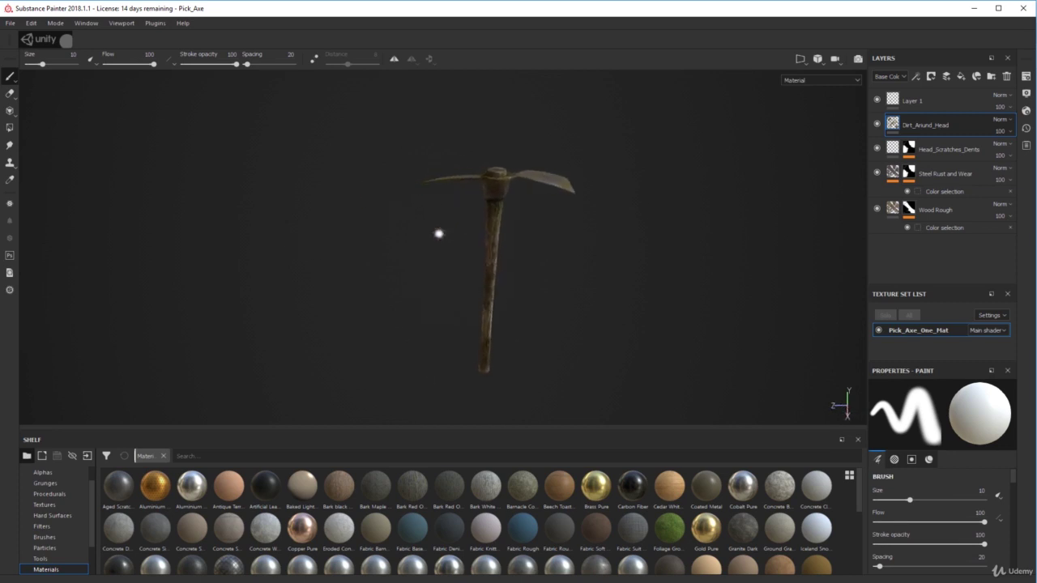
alt+drag(565, 246, 875, 138)
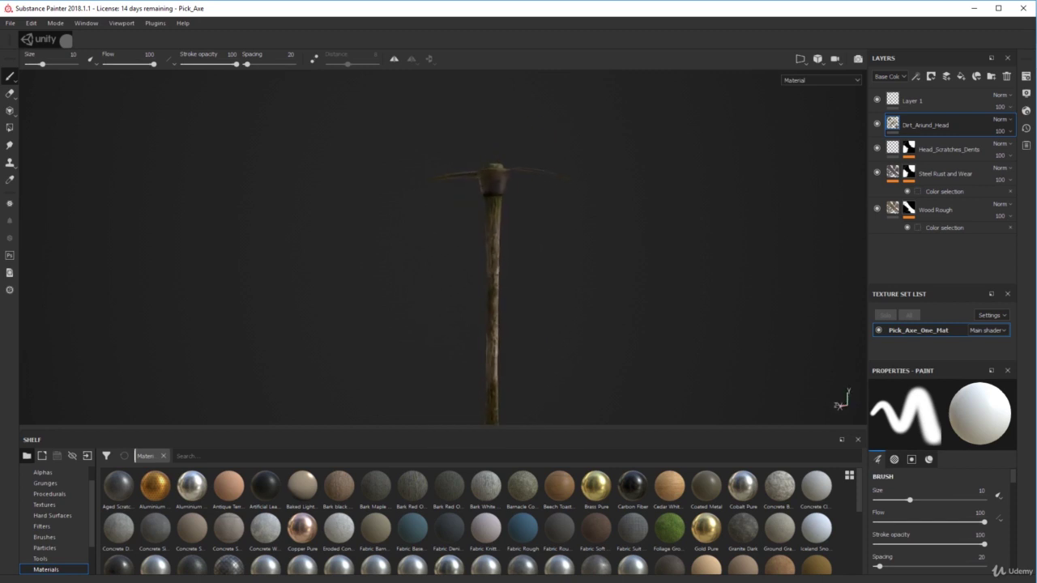
alt+drag(690, 240, 661, 280)
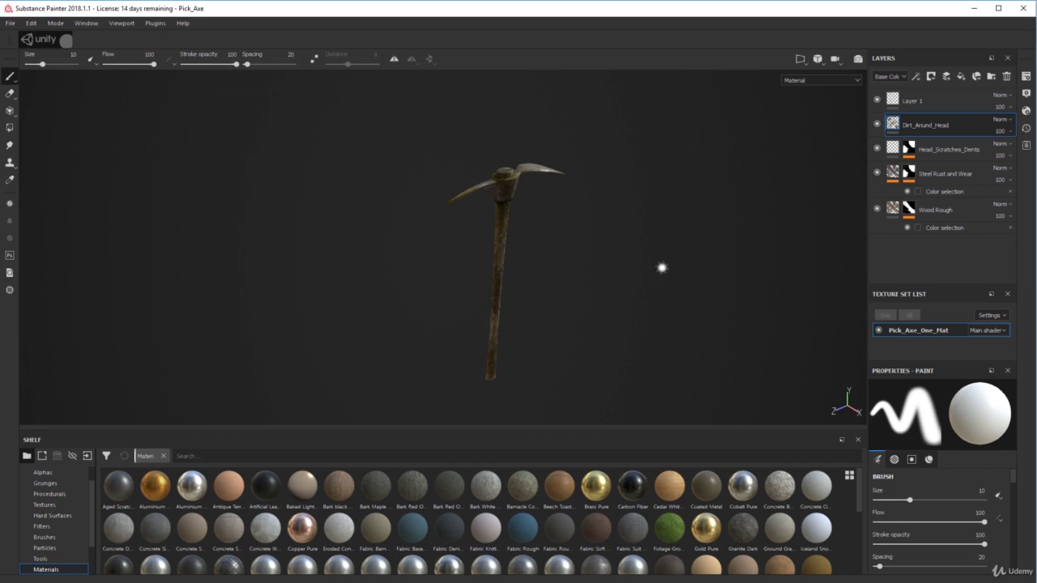
alt+drag(662, 267, 495, 126)
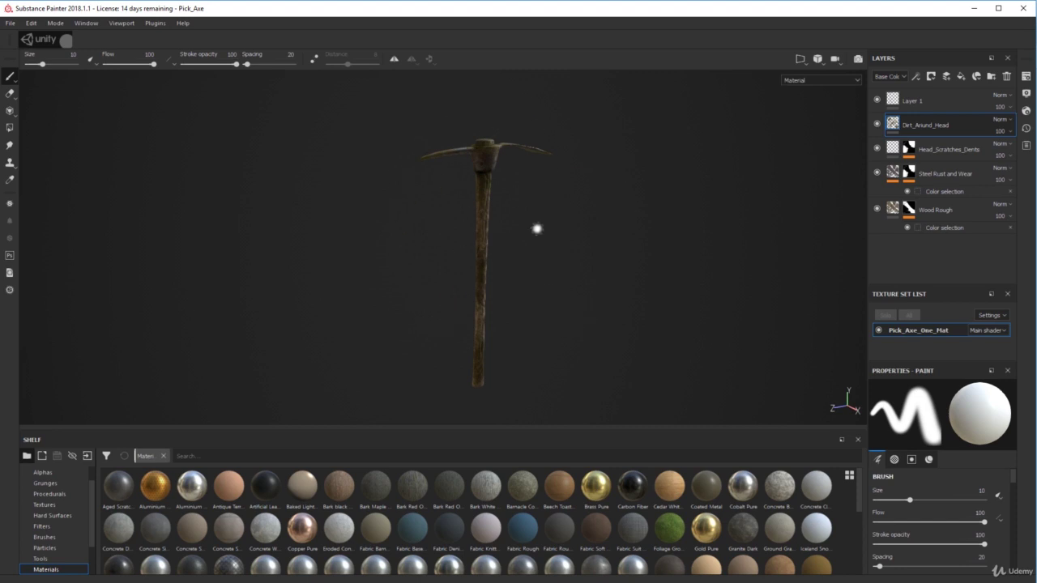
alt+drag(537, 227, 520, 275)
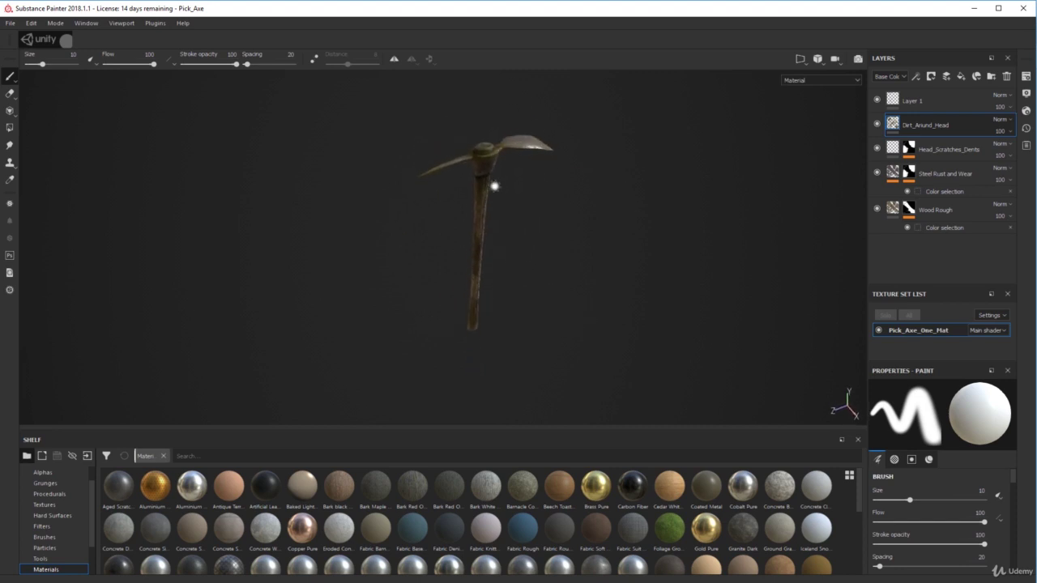
click(9, 22)
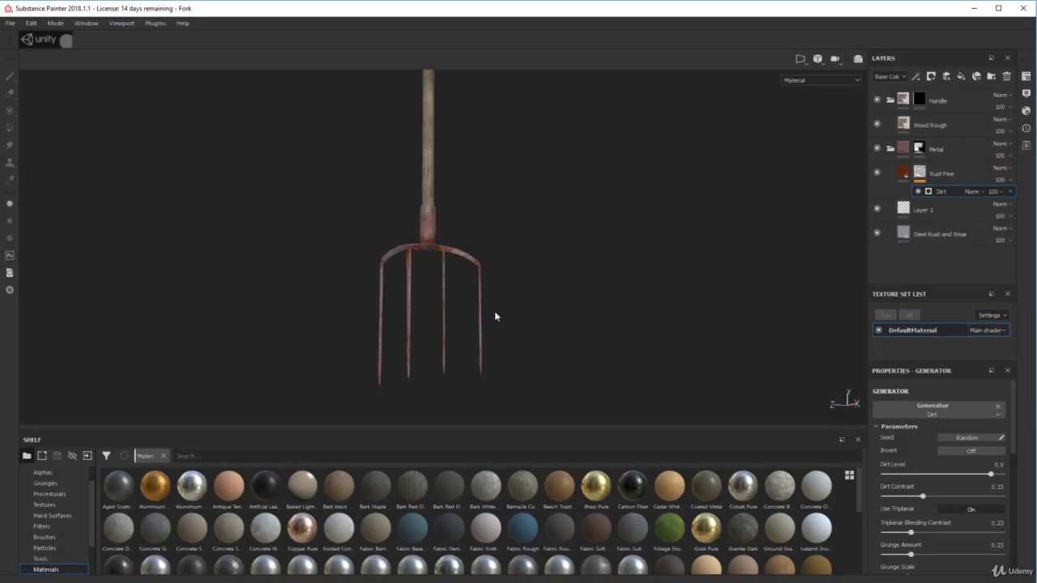
Orbit and zoom the pitchfork through angled, top-down, front and side views of its tines.
alt+drag(495, 316, 433, 273)
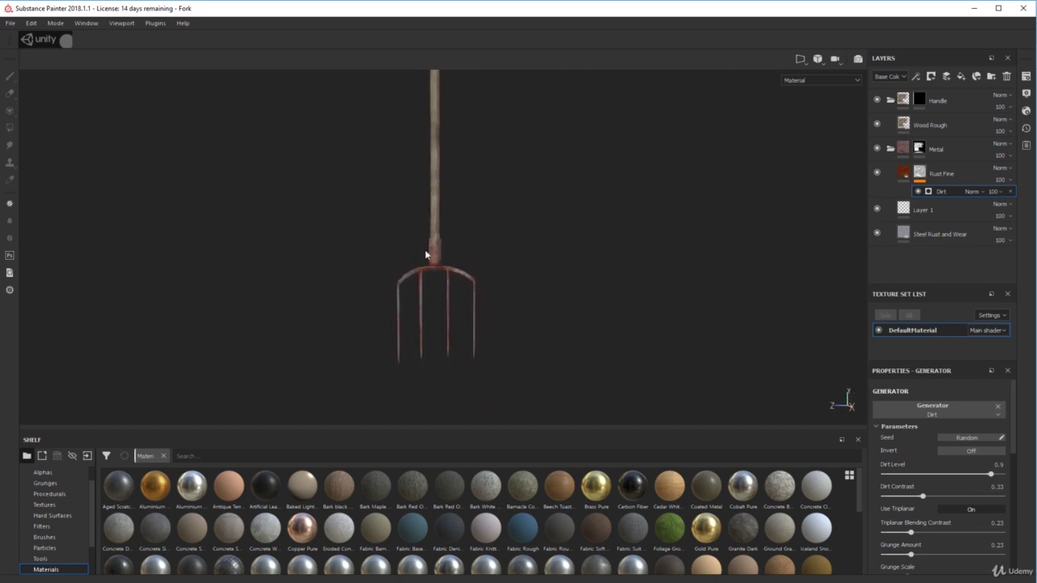
alt+drag(424, 234, 443, 330)
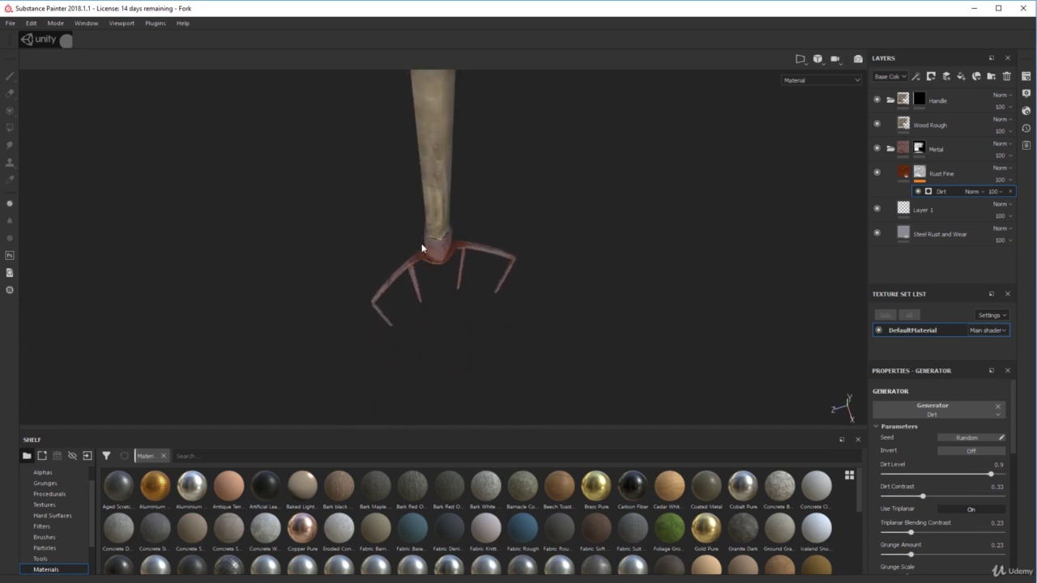
alt+drag(421, 243, 428, 192)
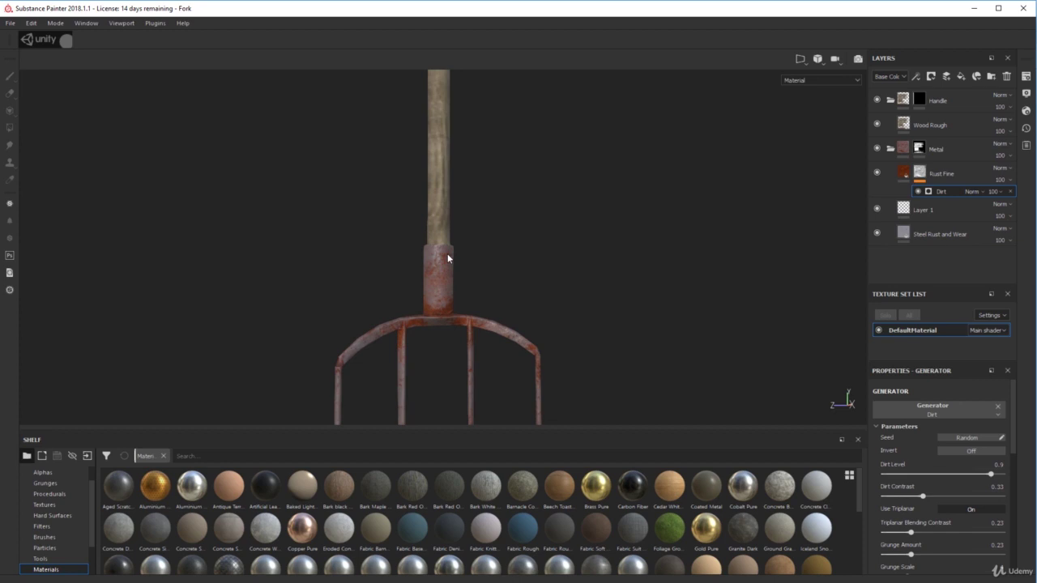
alt+drag(463, 301, 347, 293)
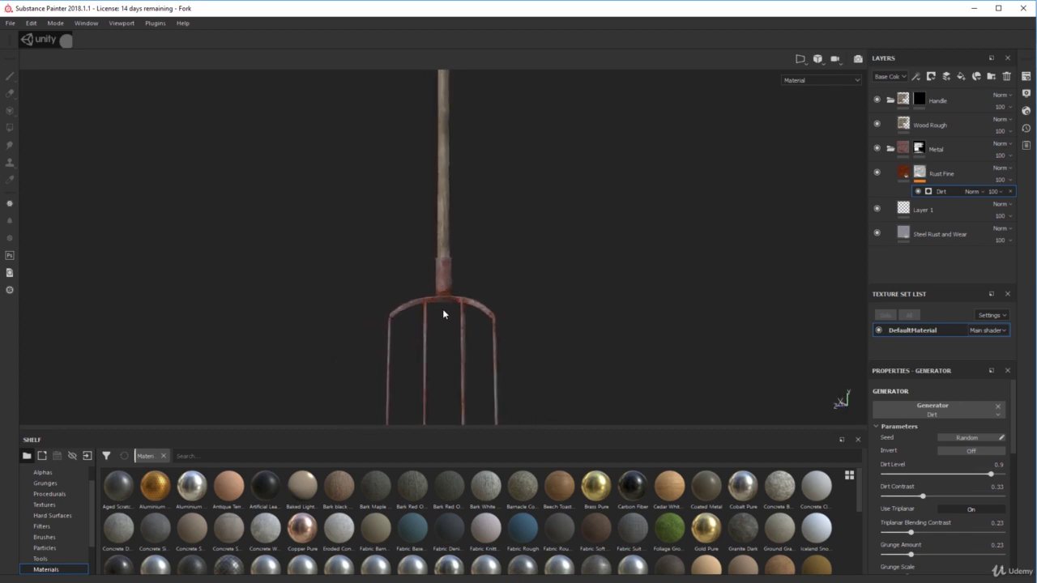
alt+drag(445, 310, 526, 431)
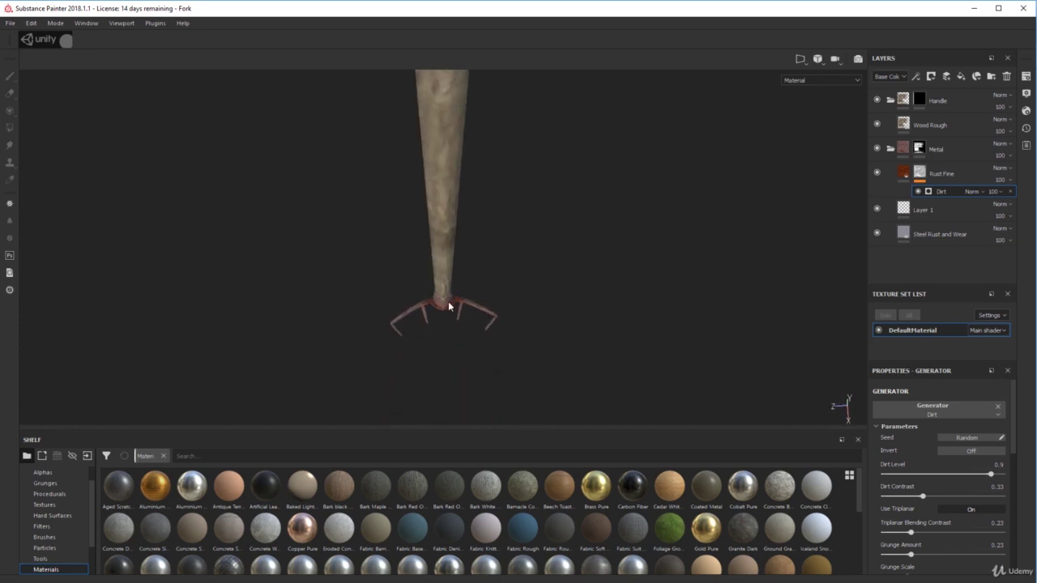
scroll(446, 308, up, 5)
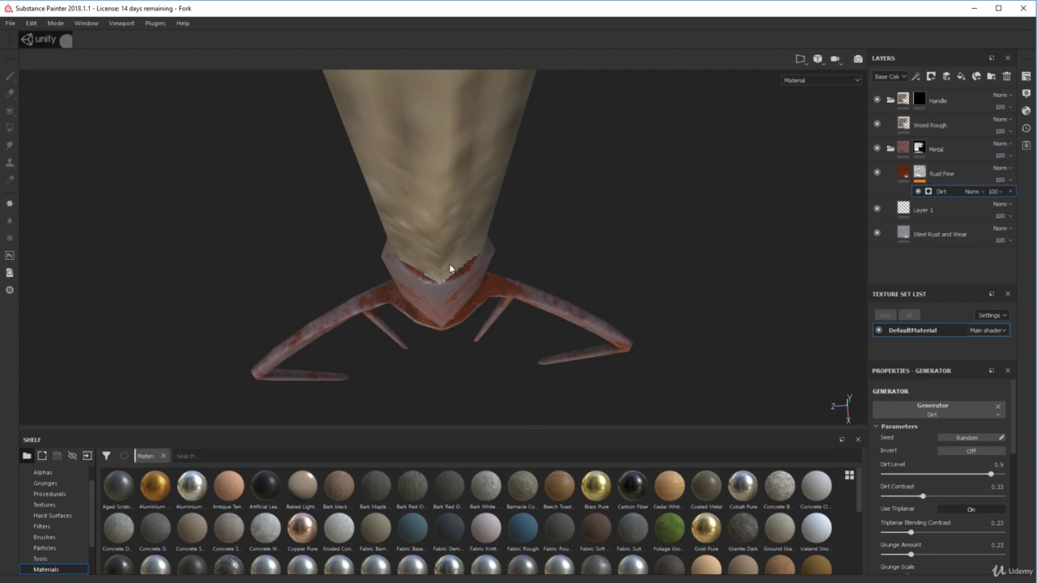
alt+drag(450, 268, 495, 206)
scroll(479, 251, down, 2)
scroll(478, 251, down, 3)
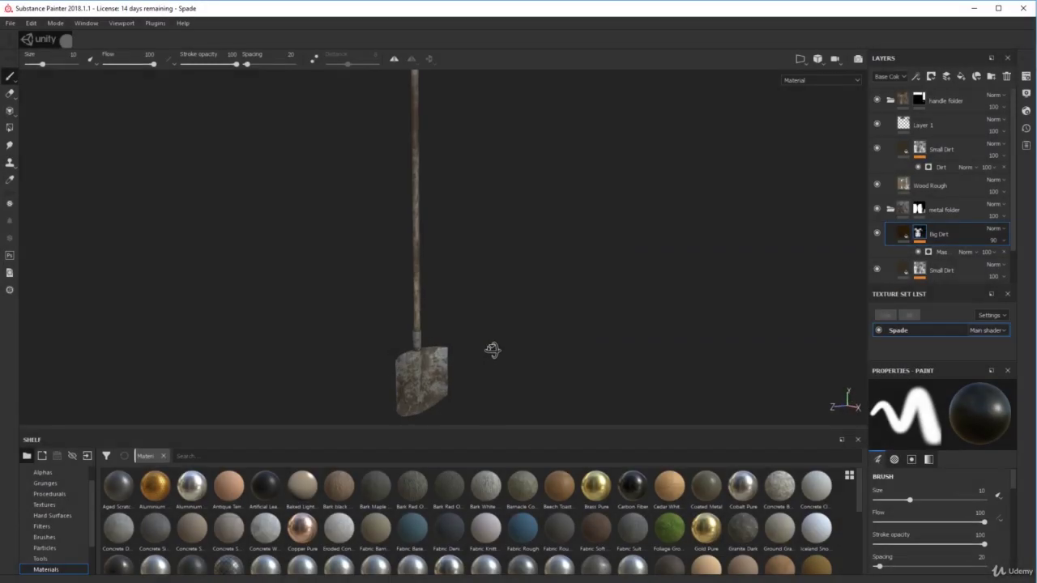
alt+drag(491, 350, 414, 340)
Zoom and orbit the spade so its blade faces front, then look down into the bucket.
scroll(413, 338, up, 3)
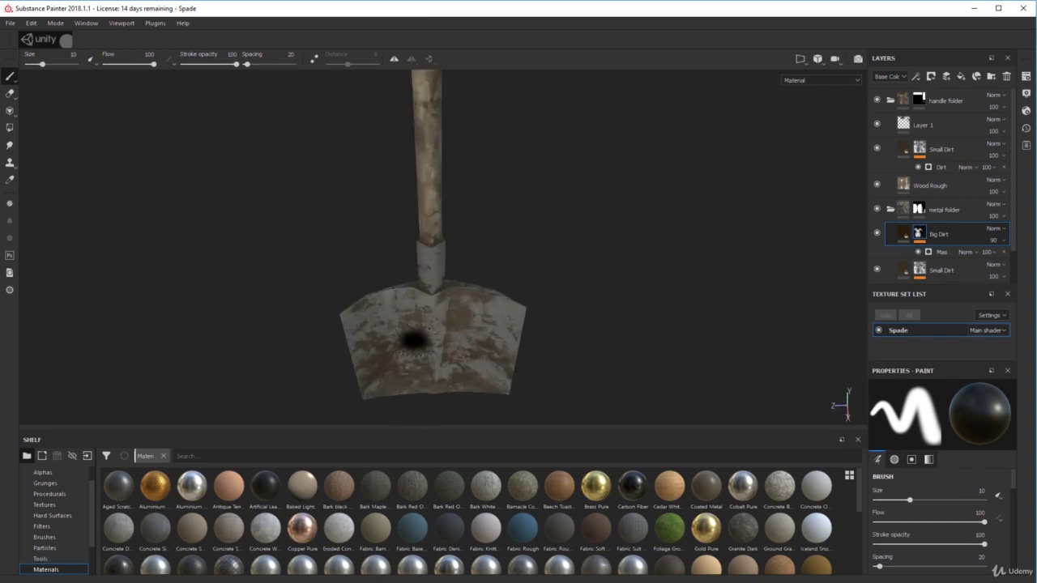
scroll(413, 340, up, 3)
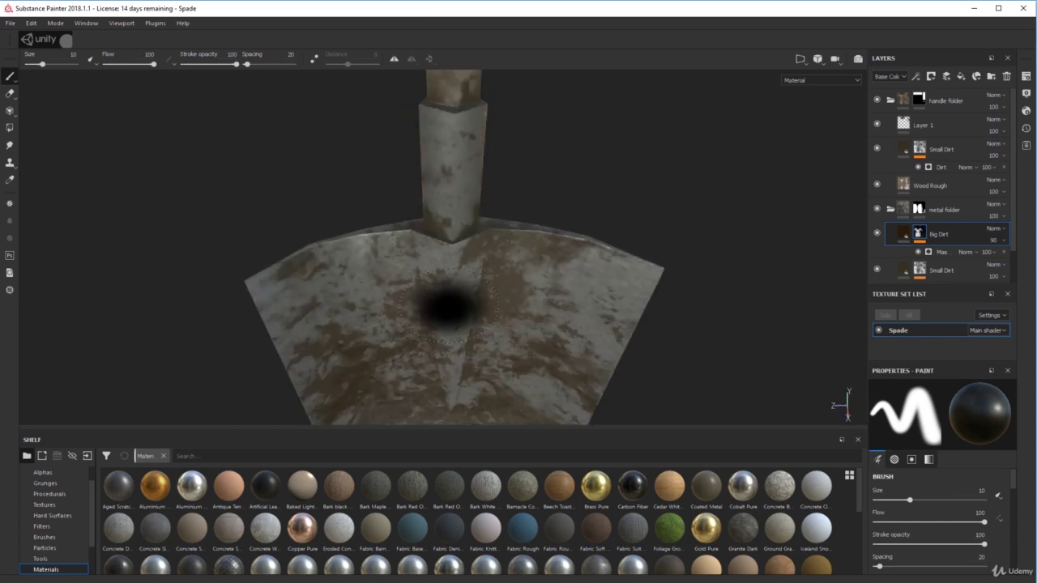
scroll(442, 320, down, 5)
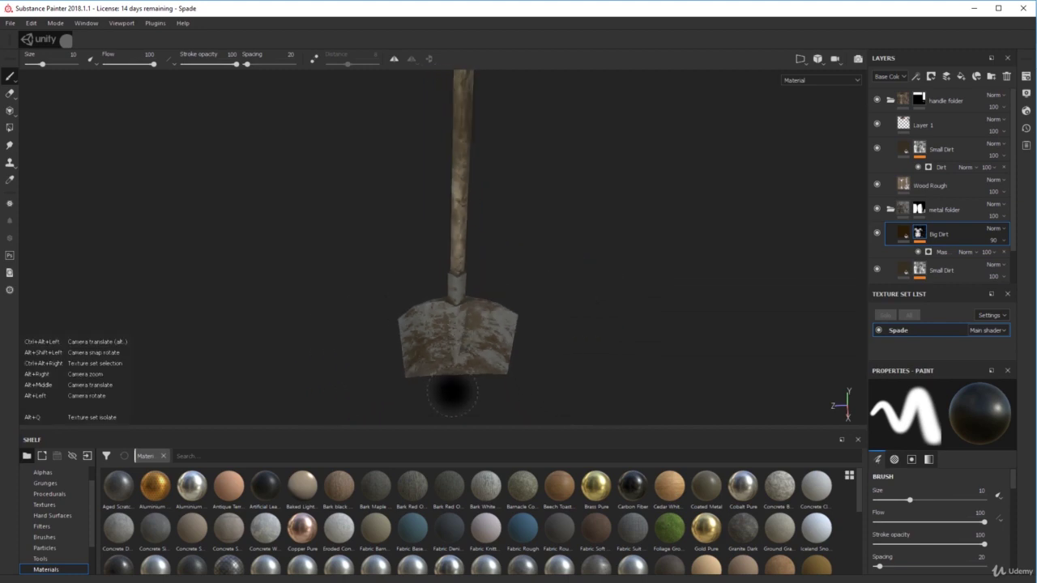
alt+drag(452, 393, 514, 279)
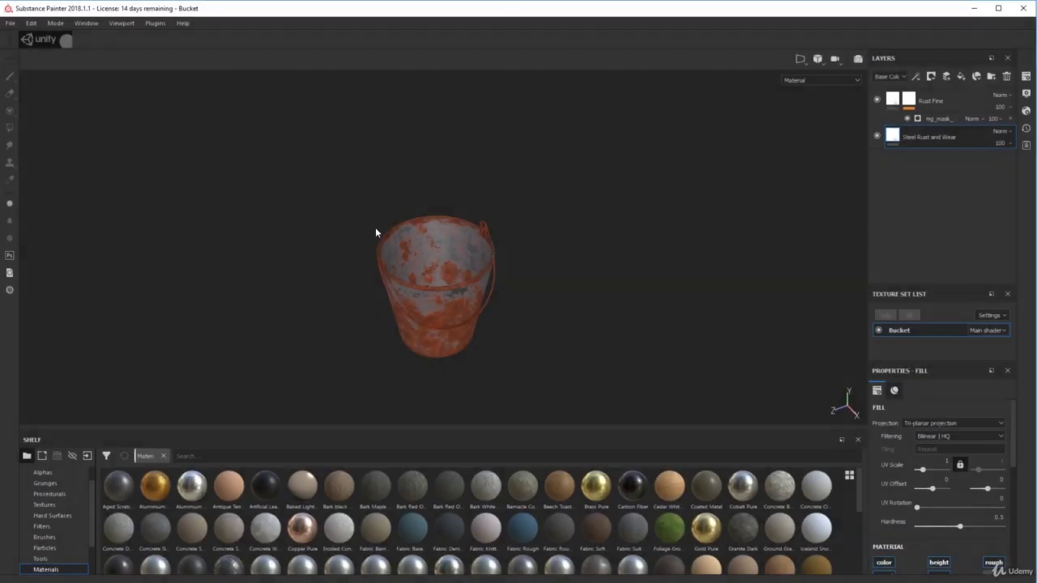
alt+drag(377, 232, 359, 248)
Adjust the Rust Fine layer's opacity and raise its mg_mask Global Balance to 0.5.
scroll(352, 245, up, 3)
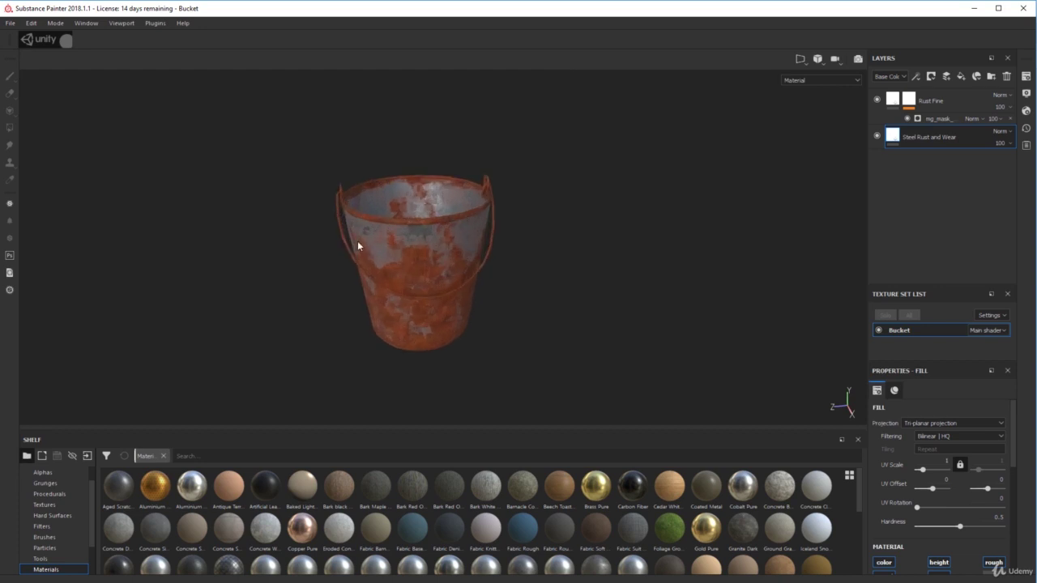
scroll(358, 241, up, 2)
scroll(462, 278, down, 2)
mouse_move(462, 277)
alt+mouse_down()
mouse_move(451, 315)
mouse_move(460, 259)
alt+mouse_up()
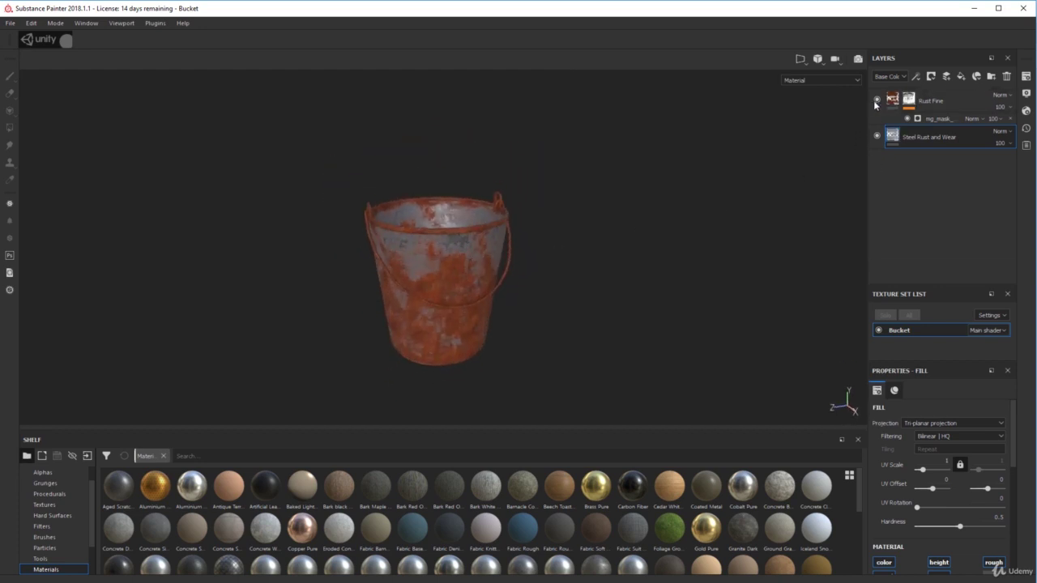
click(1010, 111)
drag(1026, 127, 1034, 130)
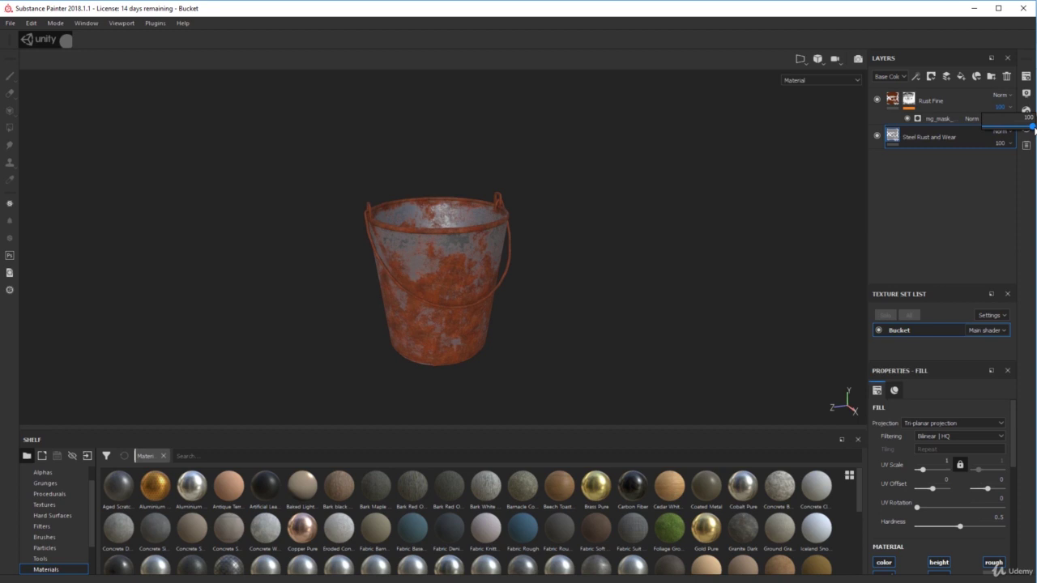
click(935, 118)
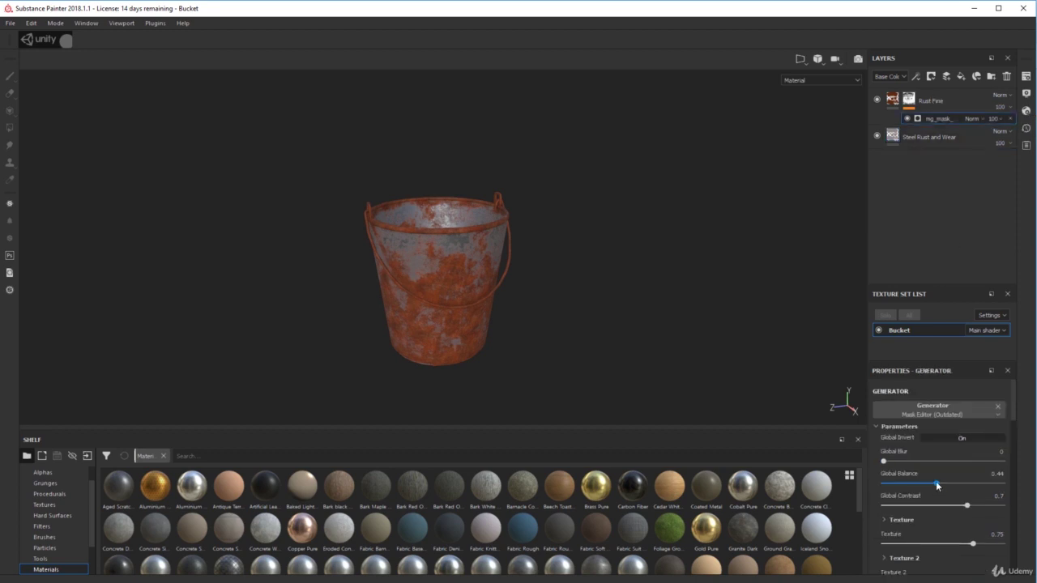
drag(936, 483, 943, 484)
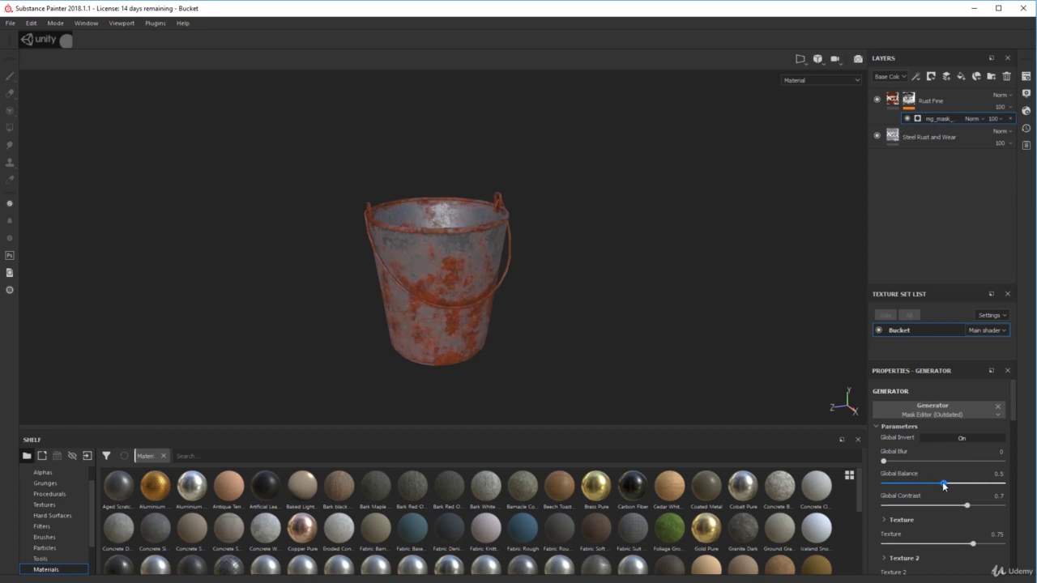
Orbit and pan around the bucket to check the reduced rust patches.
alt+drag(452, 314, 557, 266)
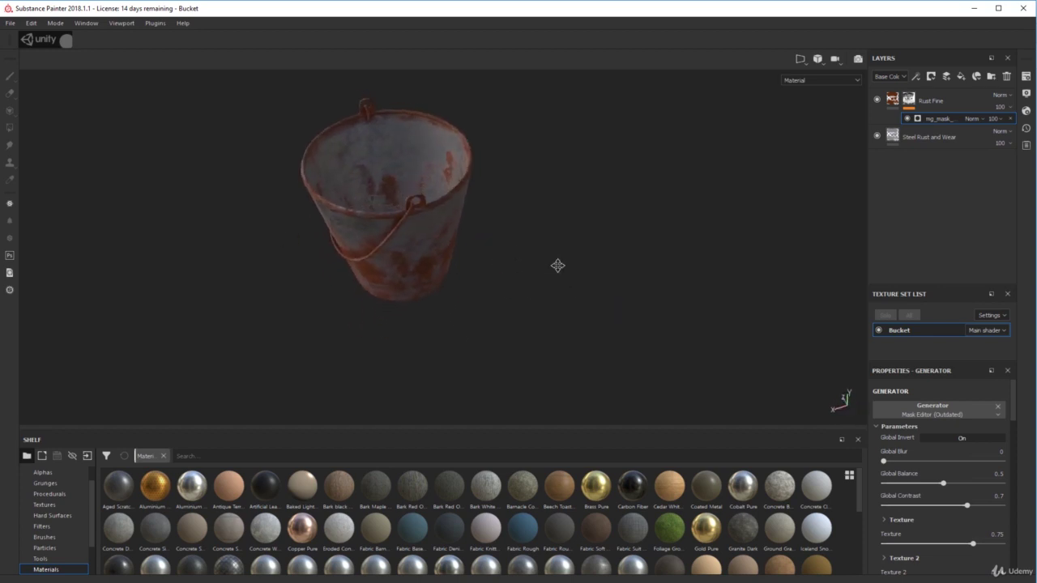
alt+middle_drag(557, 266, 654, 326)
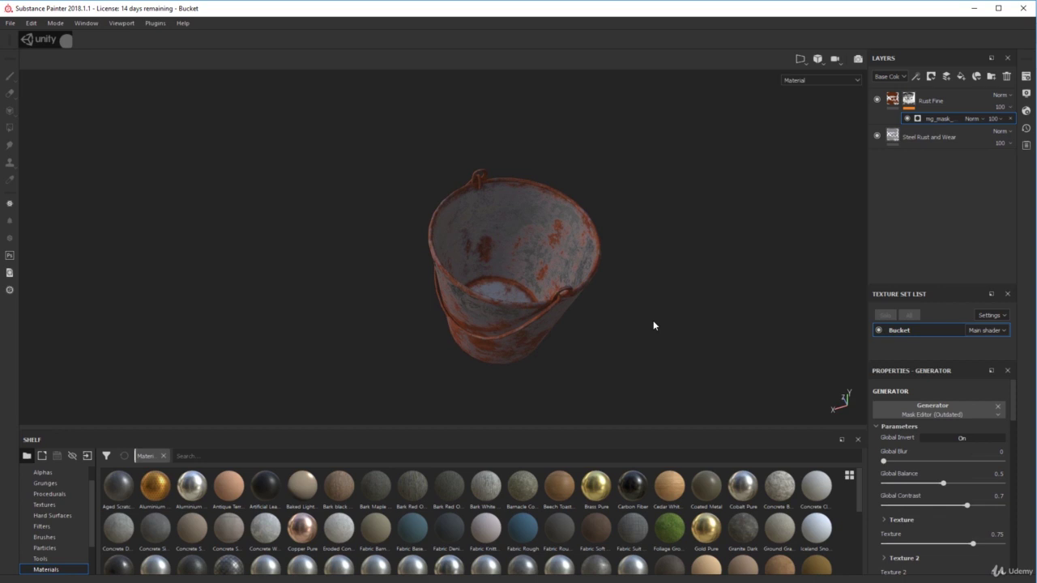
alt+drag(619, 310, 612, 266)
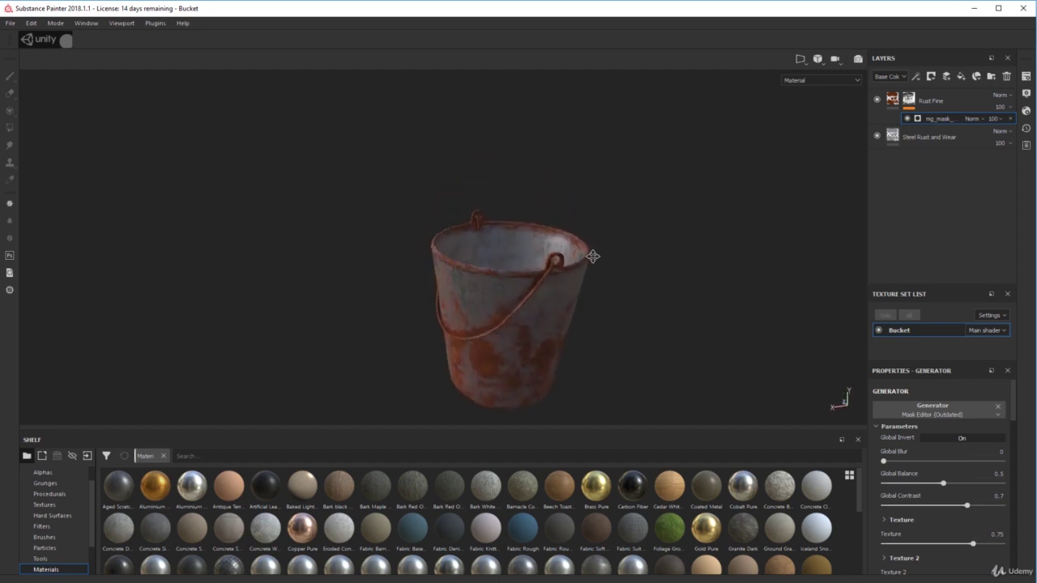
alt+middle_drag(612, 266, 552, 205)
alt+drag(239, 142, 361, 168)
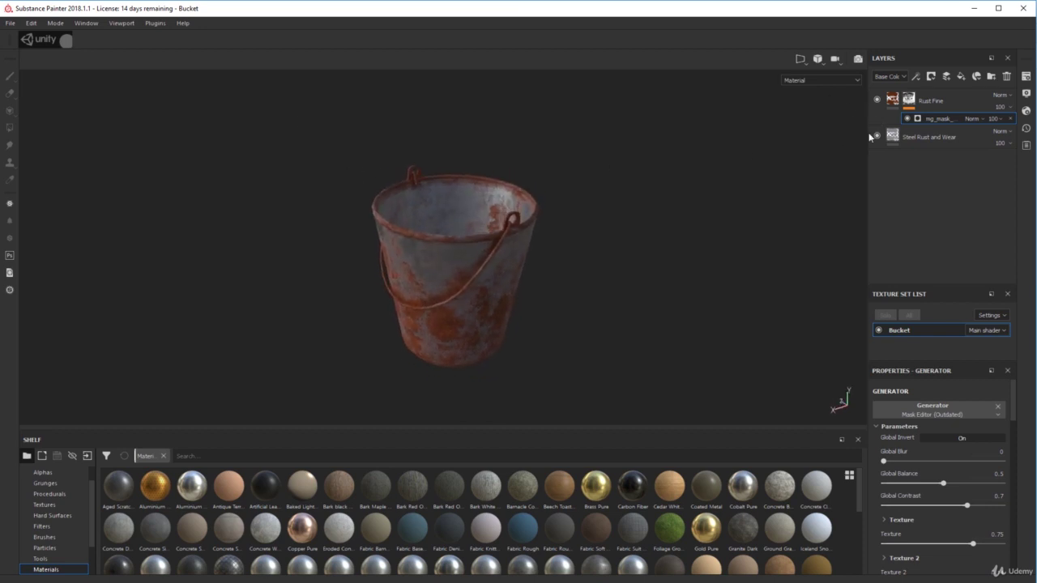
Set the Steel Rust and Wear Metal Color to a dark desaturated grey and review the bucket.
click(899, 136)
scroll(959, 434, down, 3)
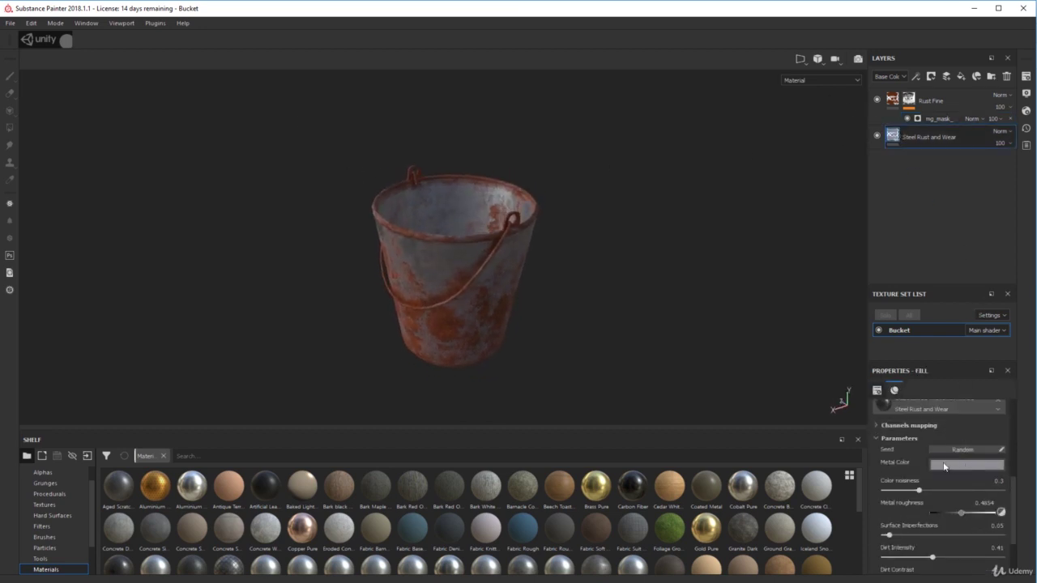
click(968, 464)
drag(945, 502, 879, 545)
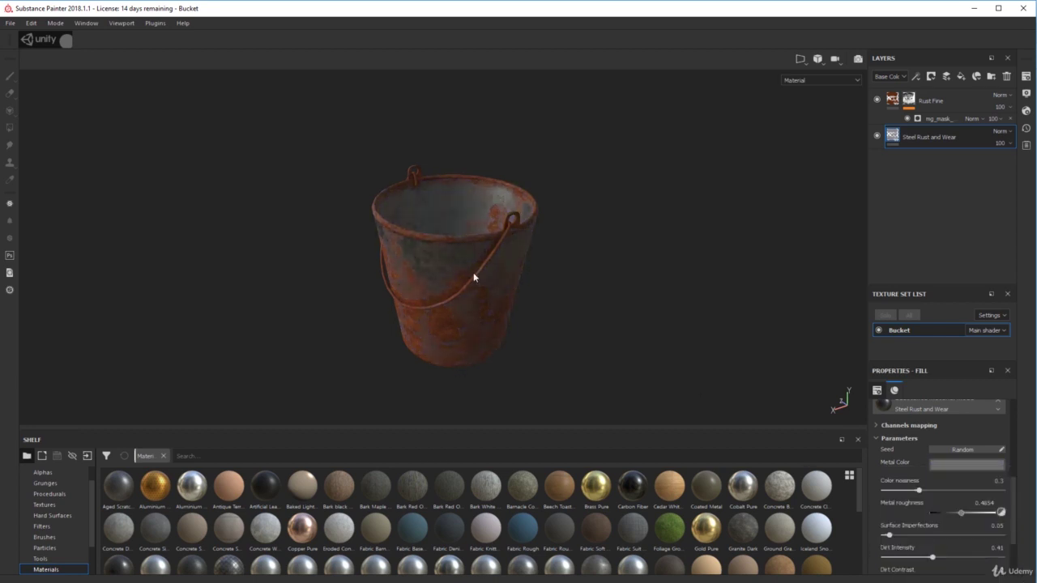
alt+drag(475, 278, 391, 223)
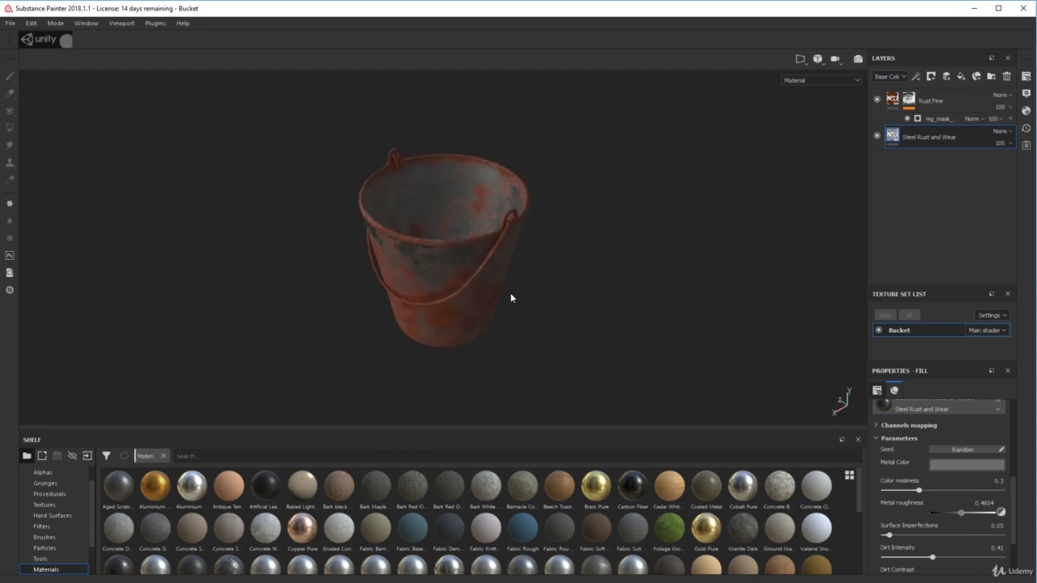
alt+middle_drag(373, 230, 396, 252)
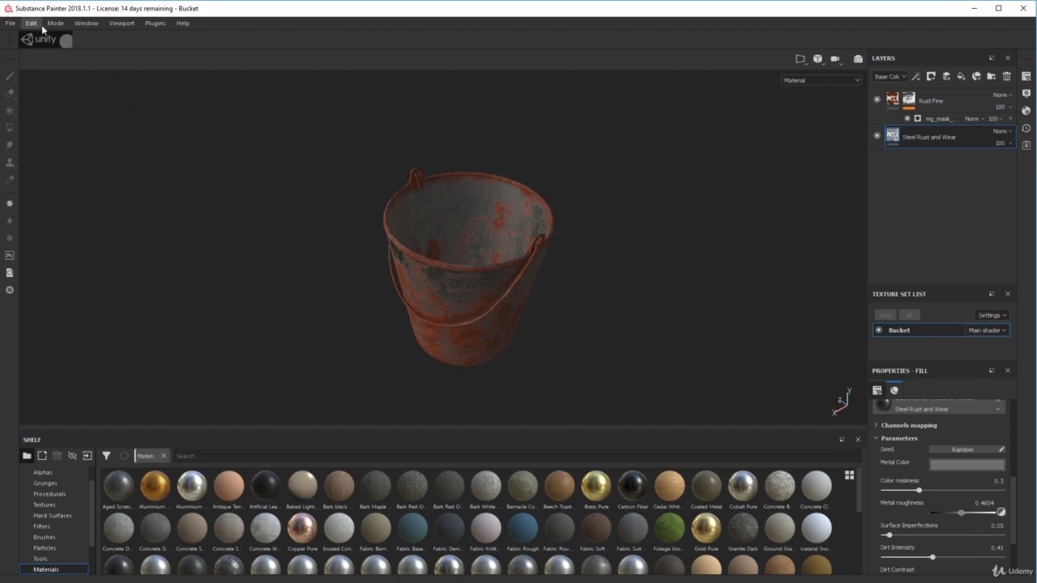
Load the Log_Table project and orbit the mossy log bench to new angles.
click(9, 23)
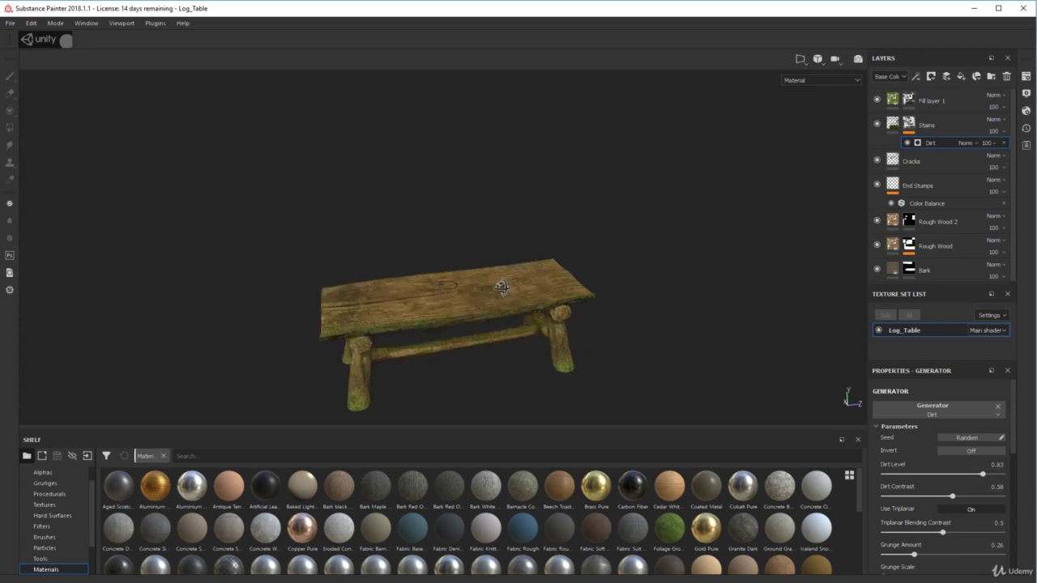
alt+drag(502, 287, 322, 257)
mouse_move(429, 250)
alt+mouse_down()
mouse_move(509, 239)
mouse_move(605, 317)
mouse_move(354, 222)
mouse_move(459, 224)
mouse_move(435, 233)
alt+mouse_up()
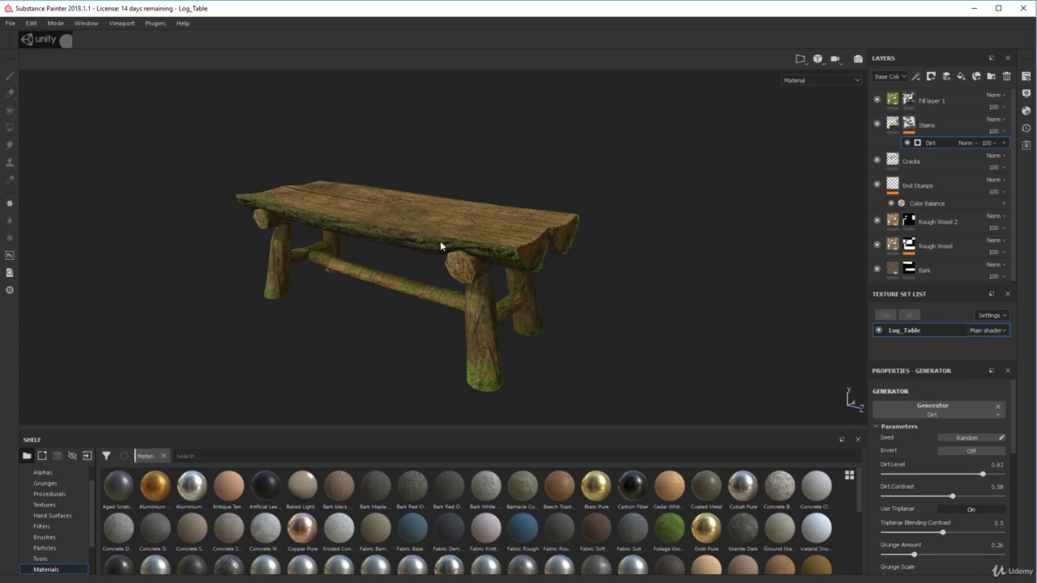